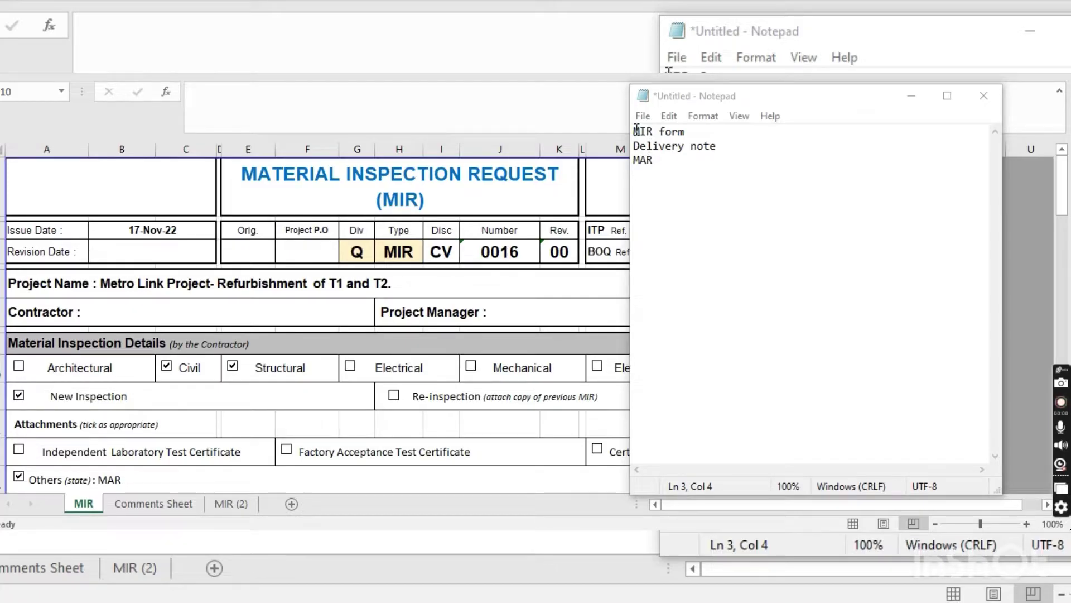
Review the Notepad list of required documents (MIR form, delivery note and MAR), then minimize it to reveal the MIR form
left_click_drag(636, 131, 690, 133)
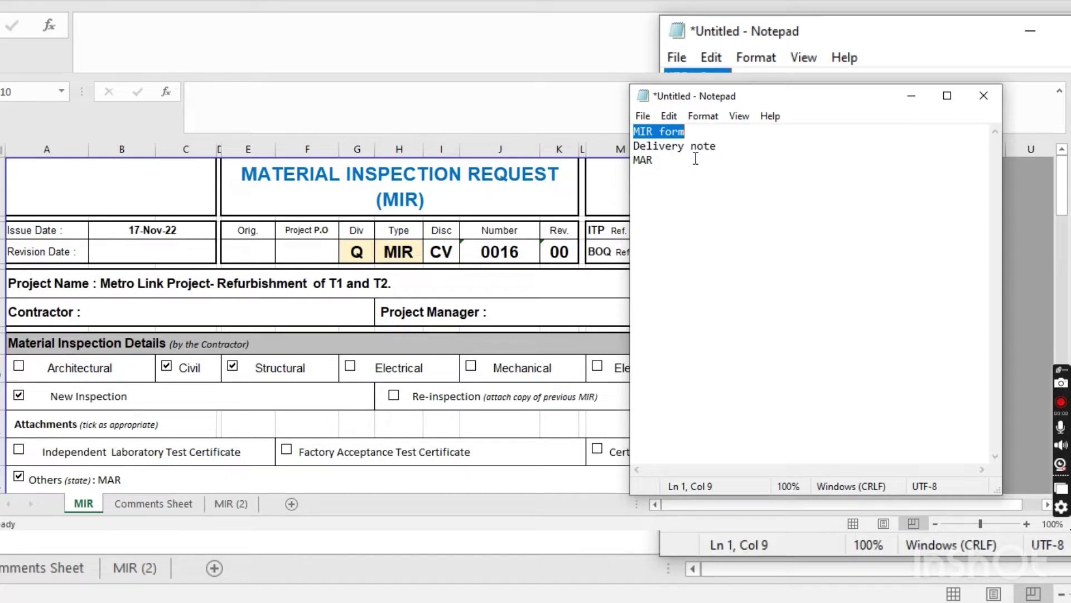
left_click_drag(659, 163, 640, 166)
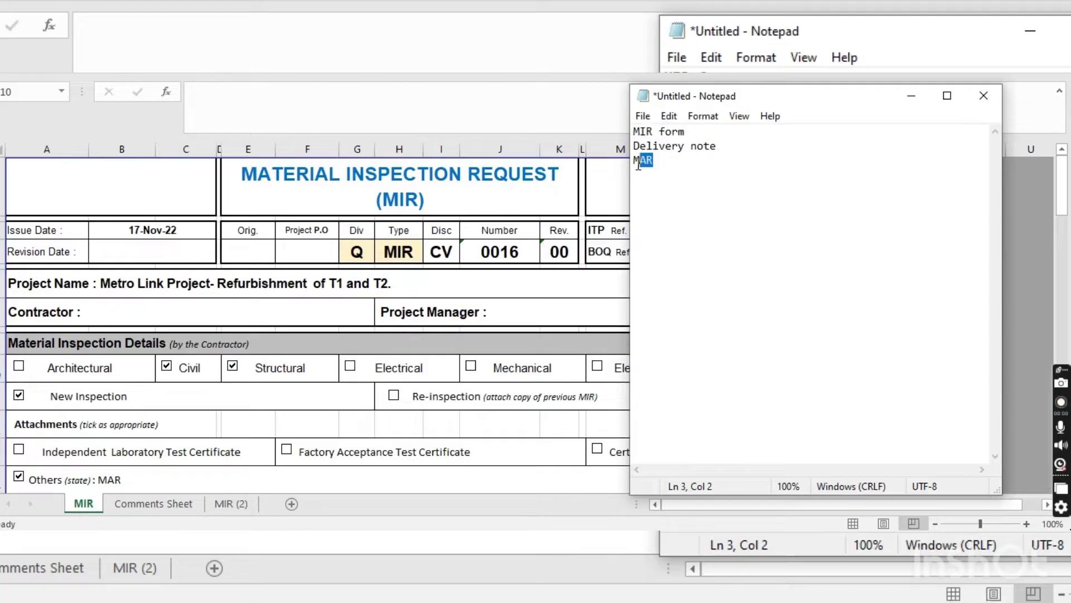
left_click(681, 163)
left_click(912, 104)
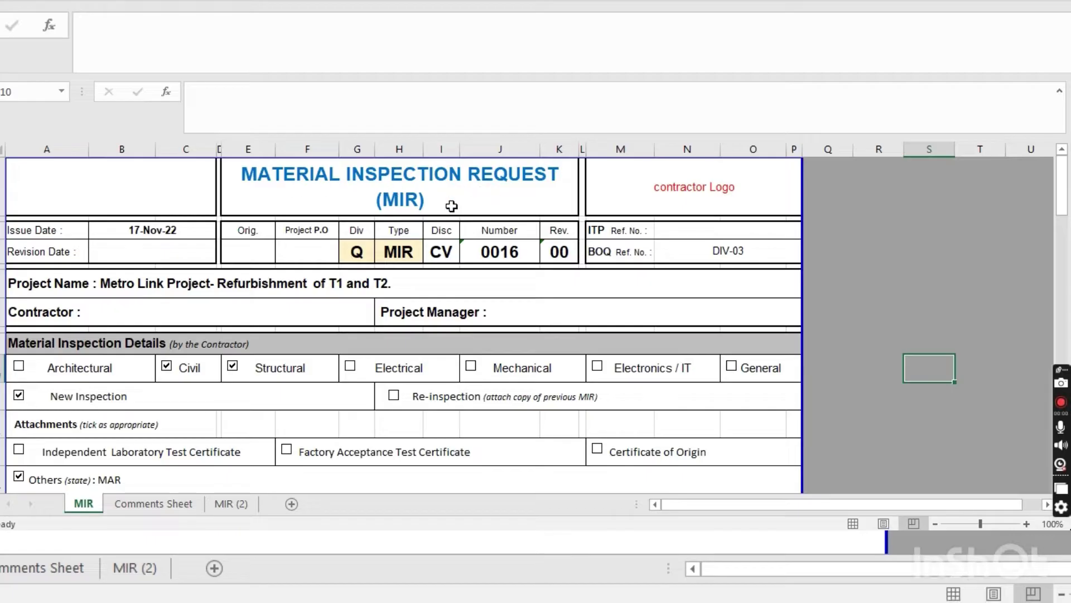
Examine the MIR form's header, covering the logo areas, reference number row, project name and contractor field
left_click(725, 198)
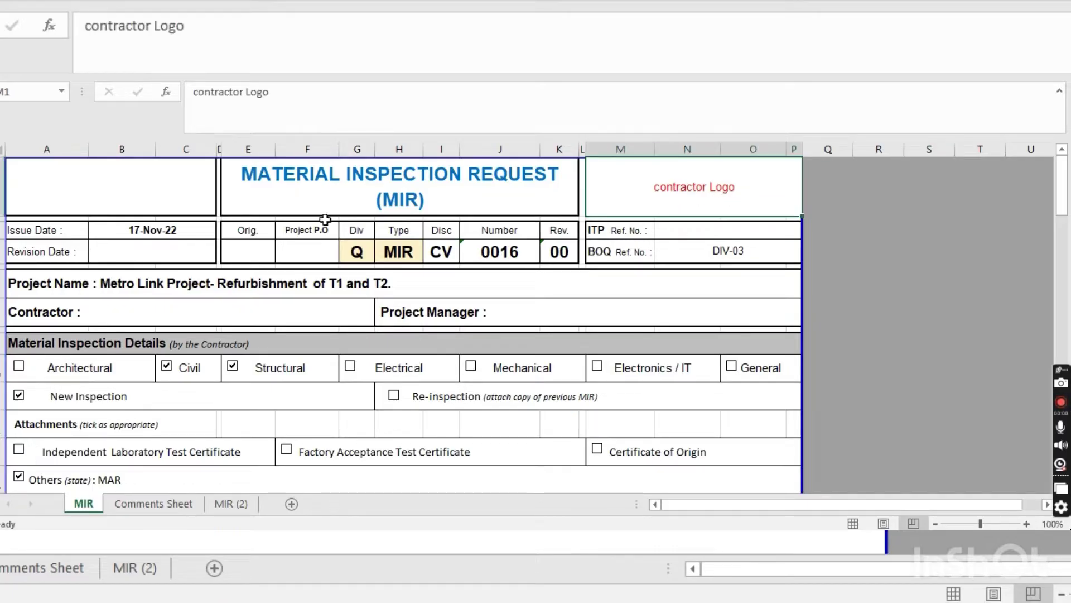
left_click(64, 197)
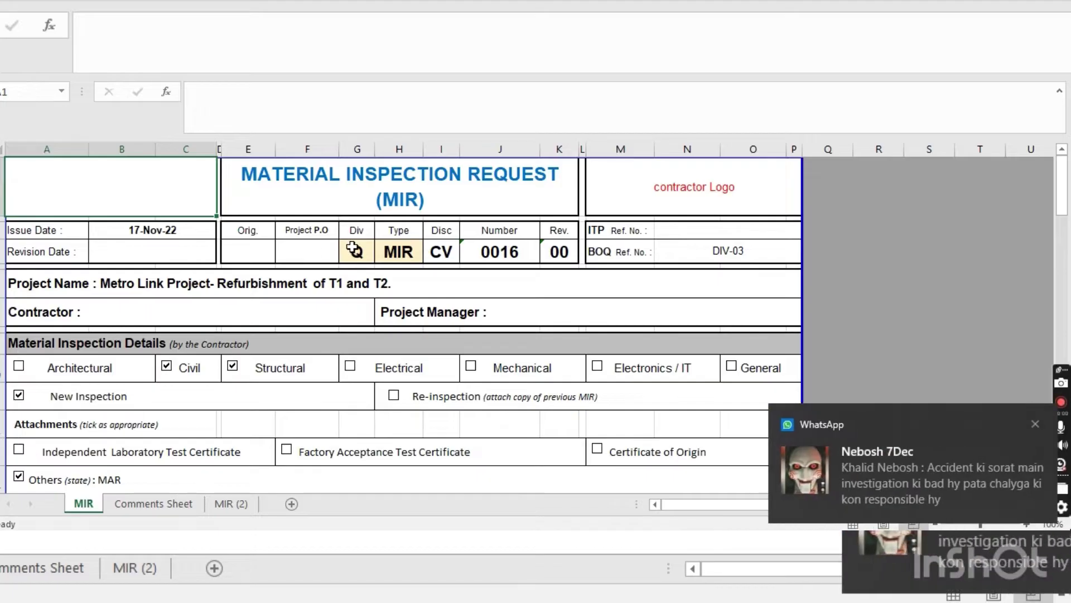
left_click(1037, 424)
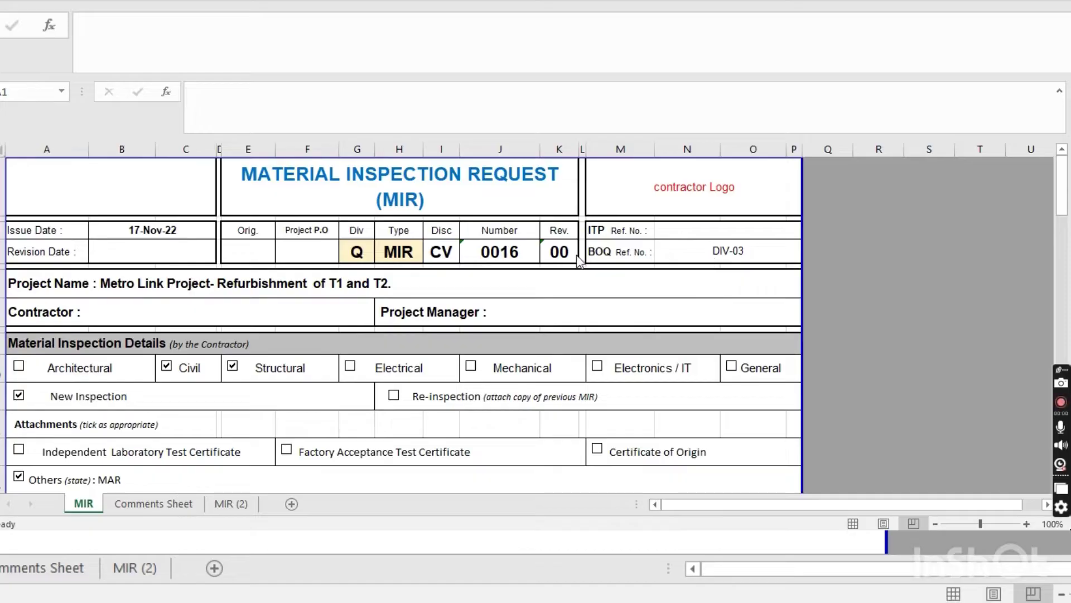
left_click(110, 283)
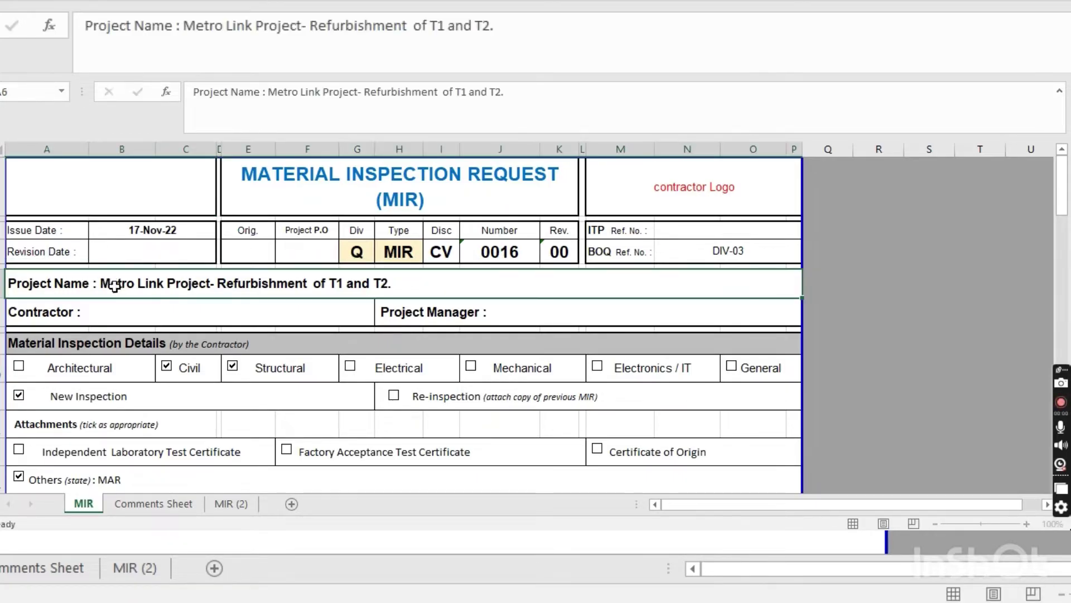
left_click(136, 312)
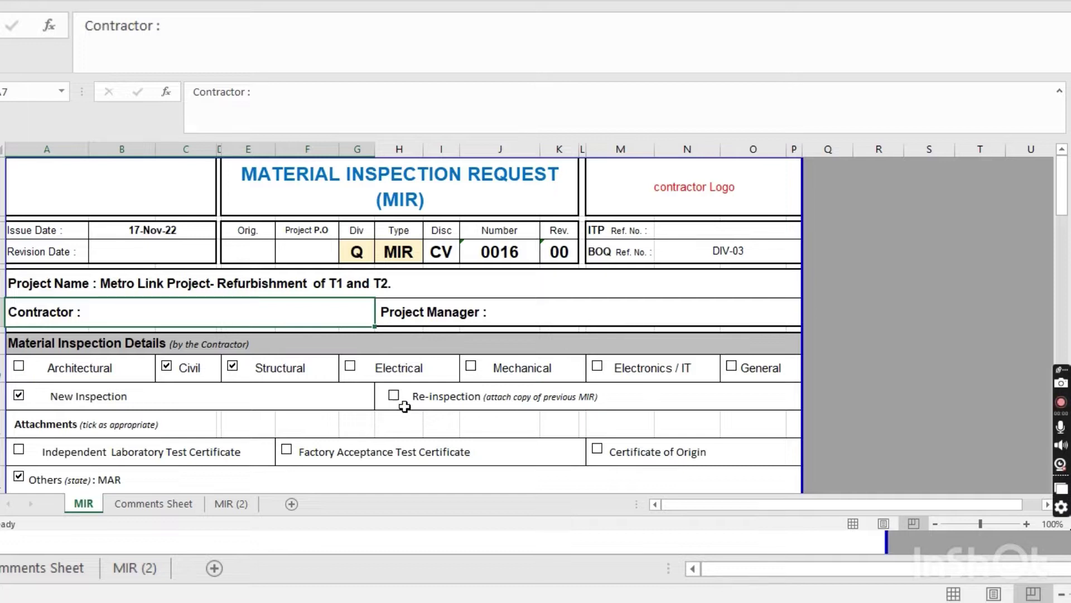
Review the discipline options under Material Inspection Details on the MIR form
scroll(342, 399, "down", 1)
scroll(144, 314, "up", 1)
scroll(77, 357, "down", 1)
left_click(167, 283)
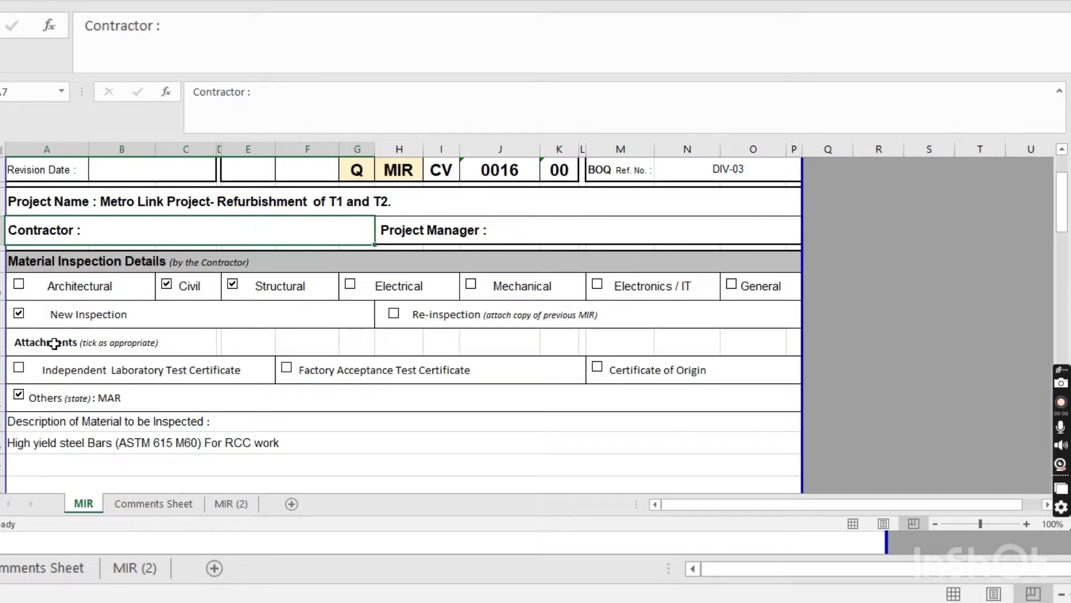
Tick the Re-inspection checkbox beside New Inspection and clear it again
left_click(18, 315)
scroll(284, 371, "up", 2)
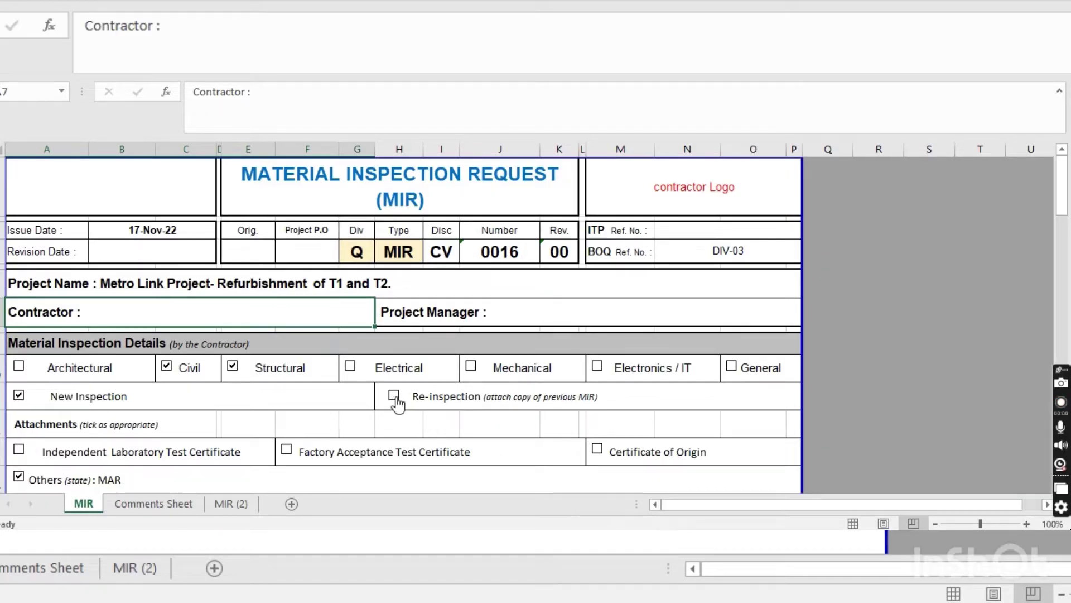
scroll(396, 402, "down", 1)
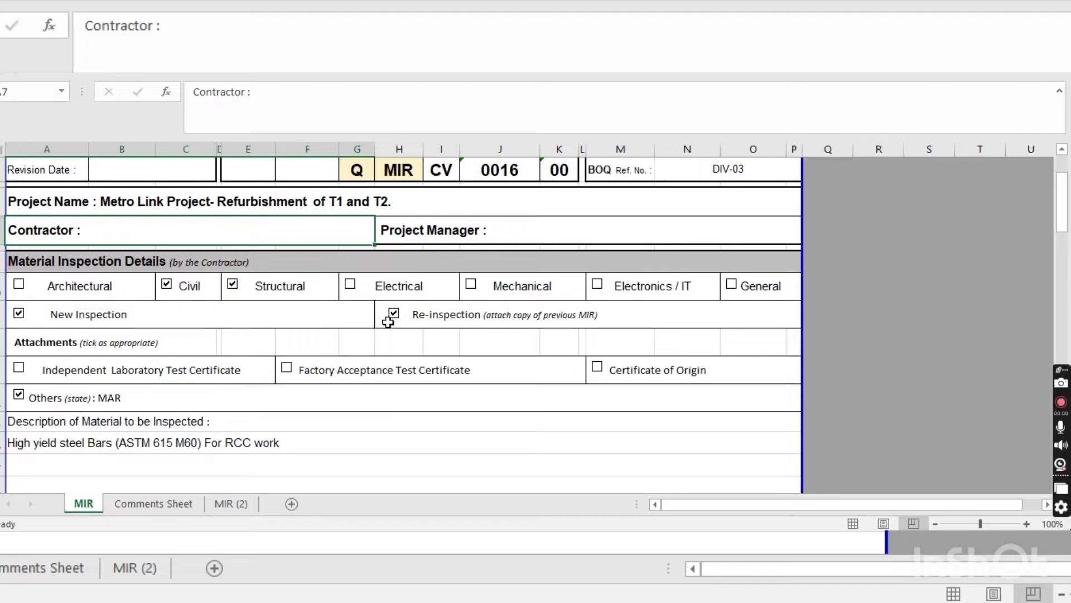
scroll(494, 329, "up", 1)
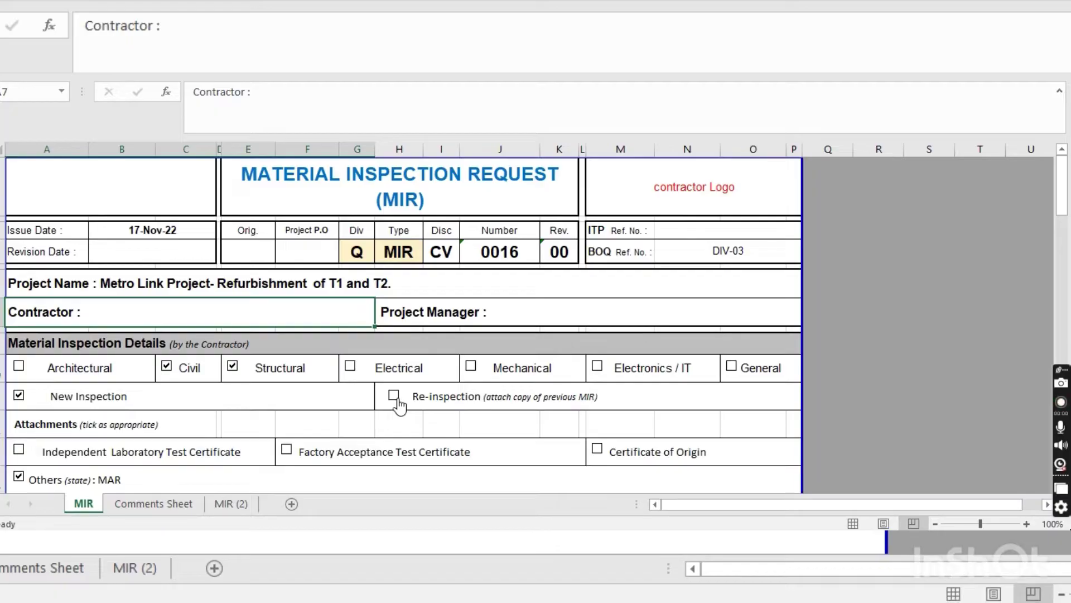
Examine the attachment checkboxes, the description of material to be inspected and the description of quantity
scroll(396, 401, "down", 1)
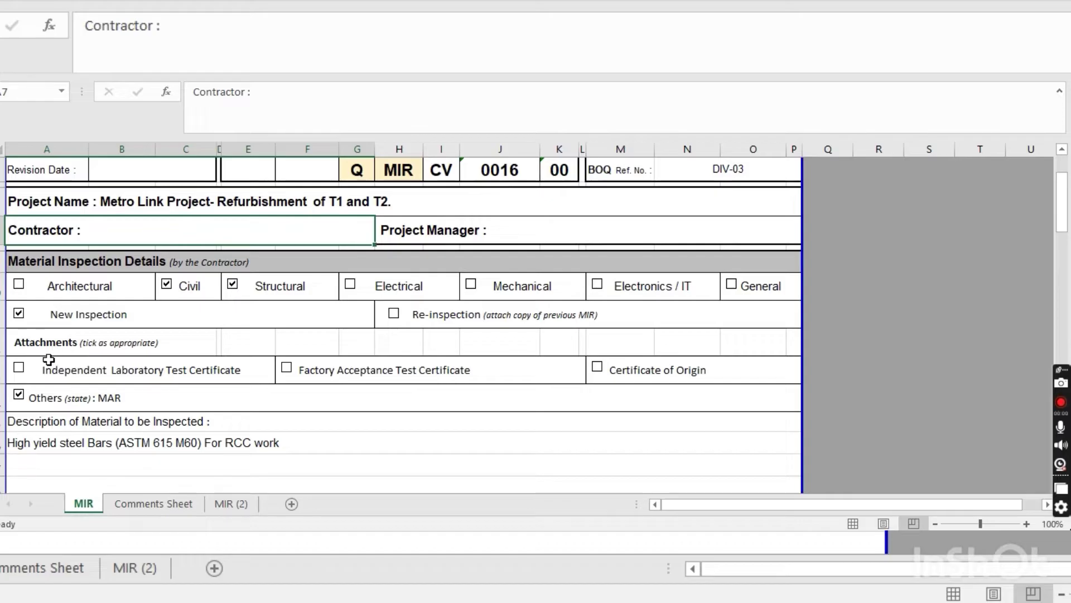
scroll(39, 362, "down", 1)
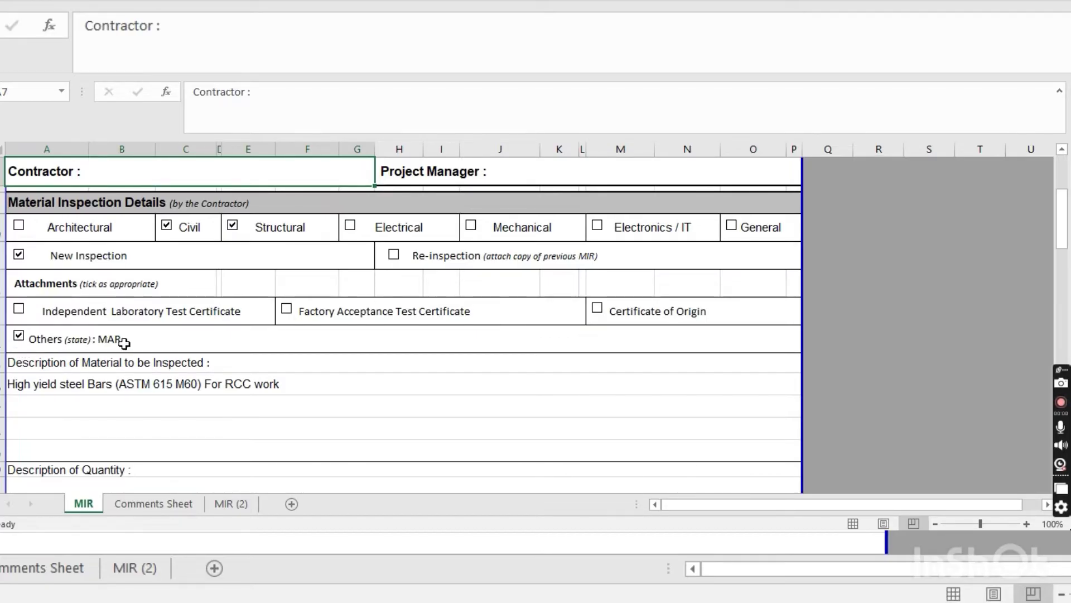
scroll(128, 391, "down", 1)
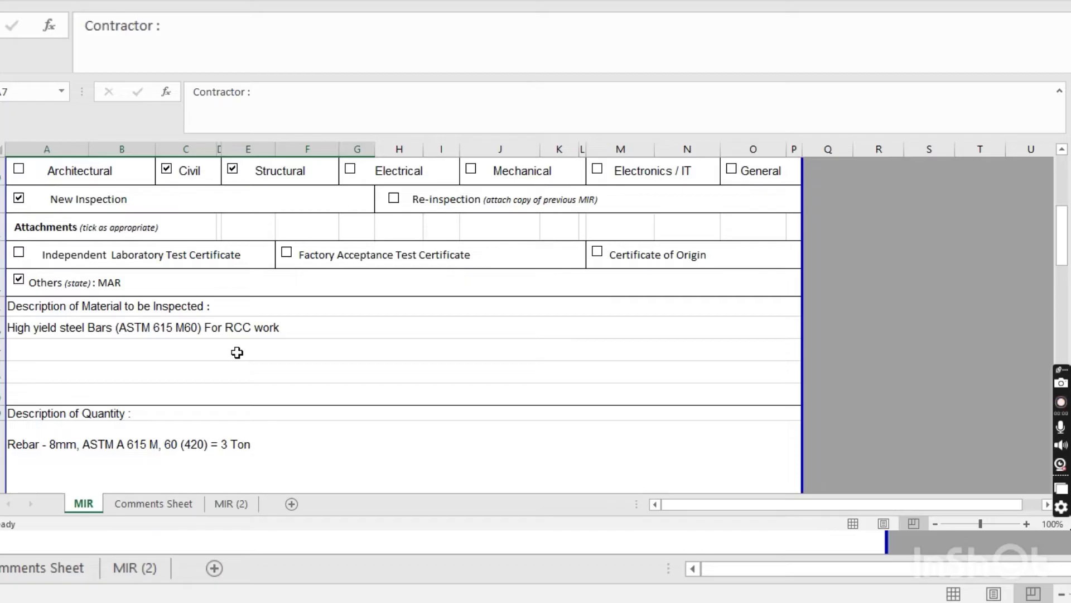
scroll(201, 346, "down", 1)
left_click(133, 376)
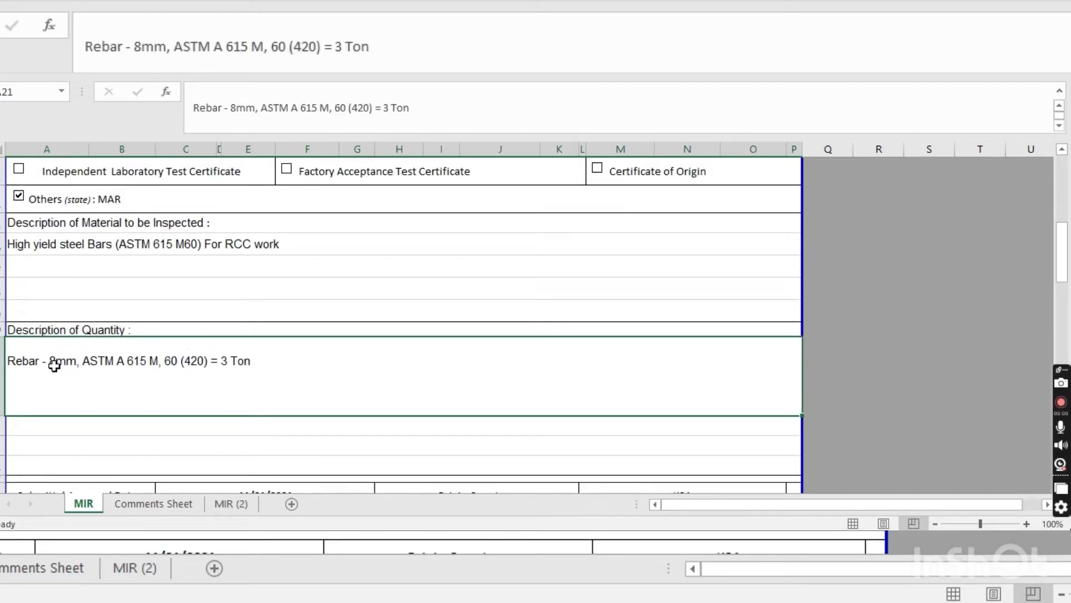
scroll(55, 374, "down", 1)
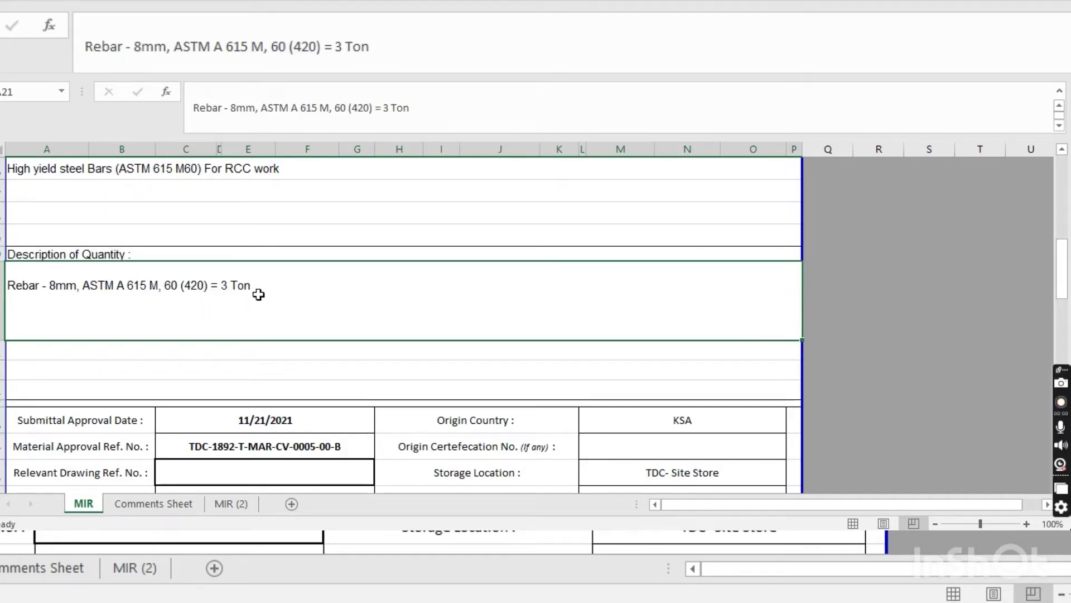
Compare the form's Submittal Approval Date with the approval date in the technical review of the TDC-1892-T-MAR-CV-0005-00 PDF
scroll(262, 346, "down", 3)
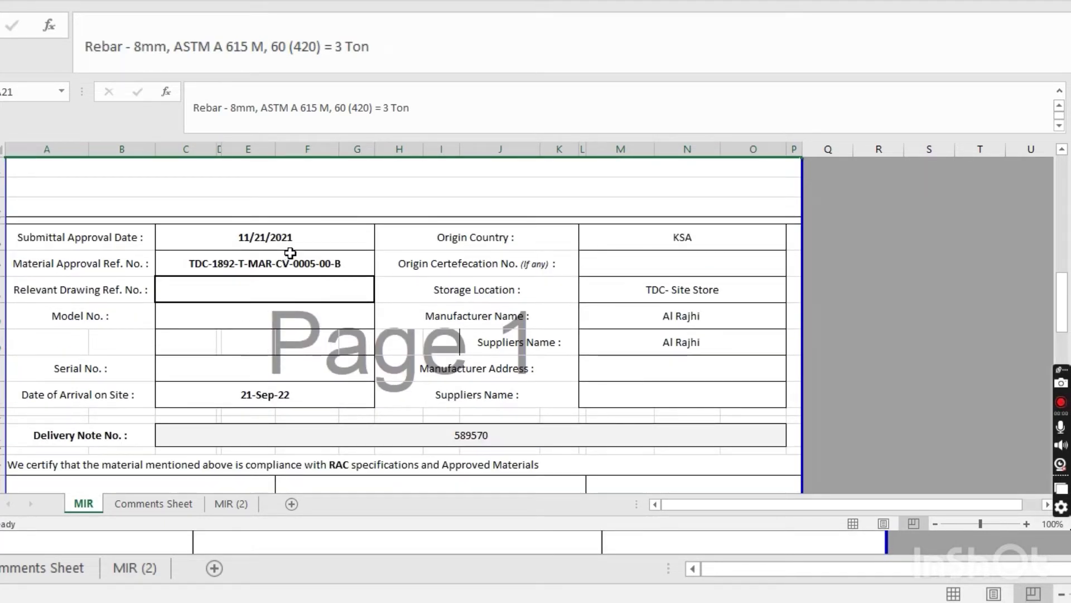
left_click(216, 243)
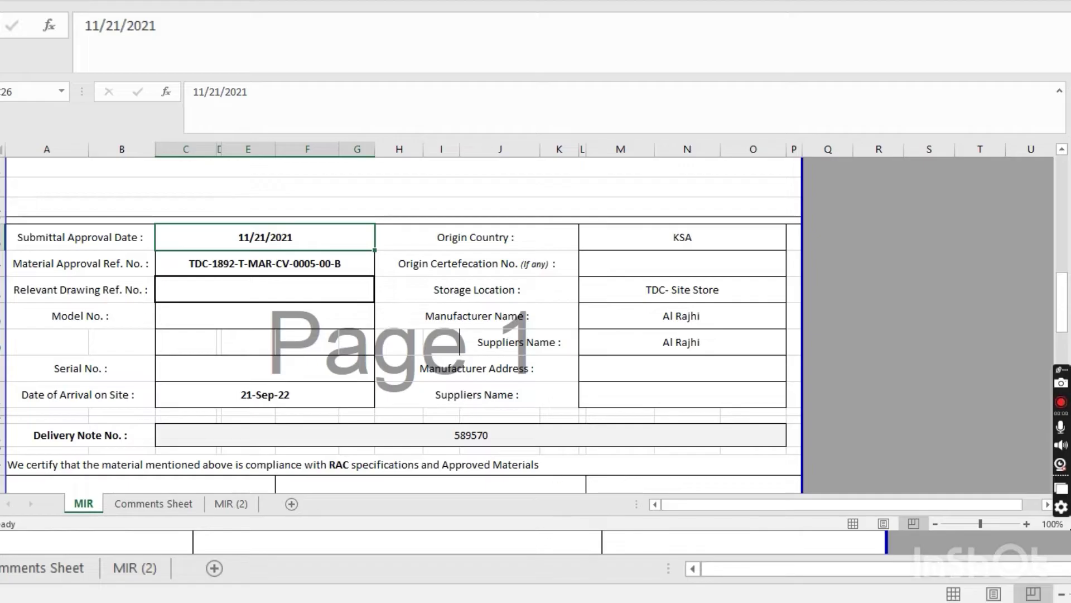
left_click(620, 600)
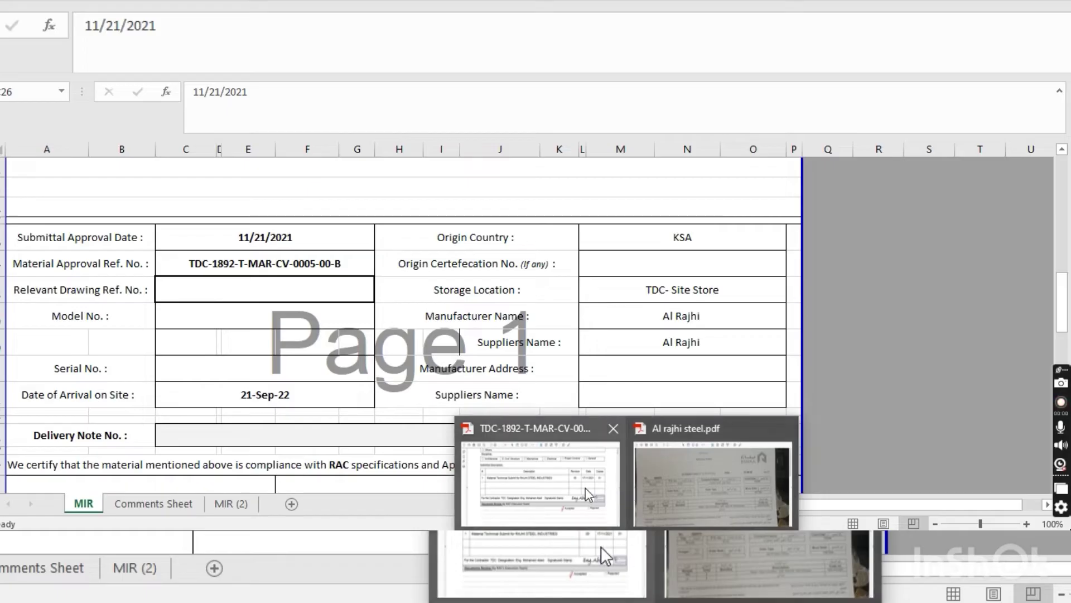
left_click(600, 493)
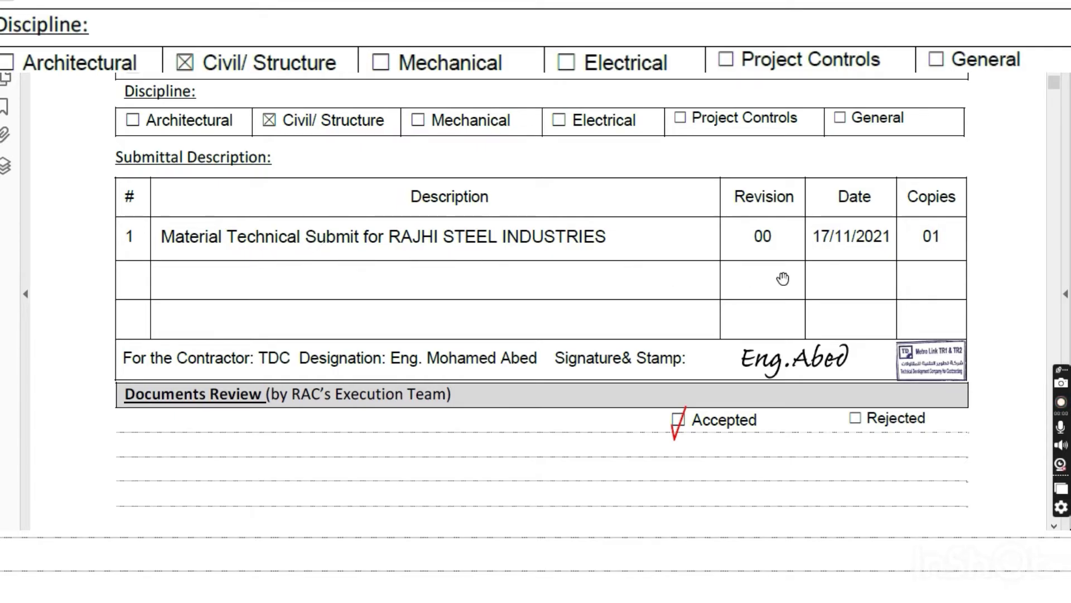
scroll(664, 314, "down", 2)
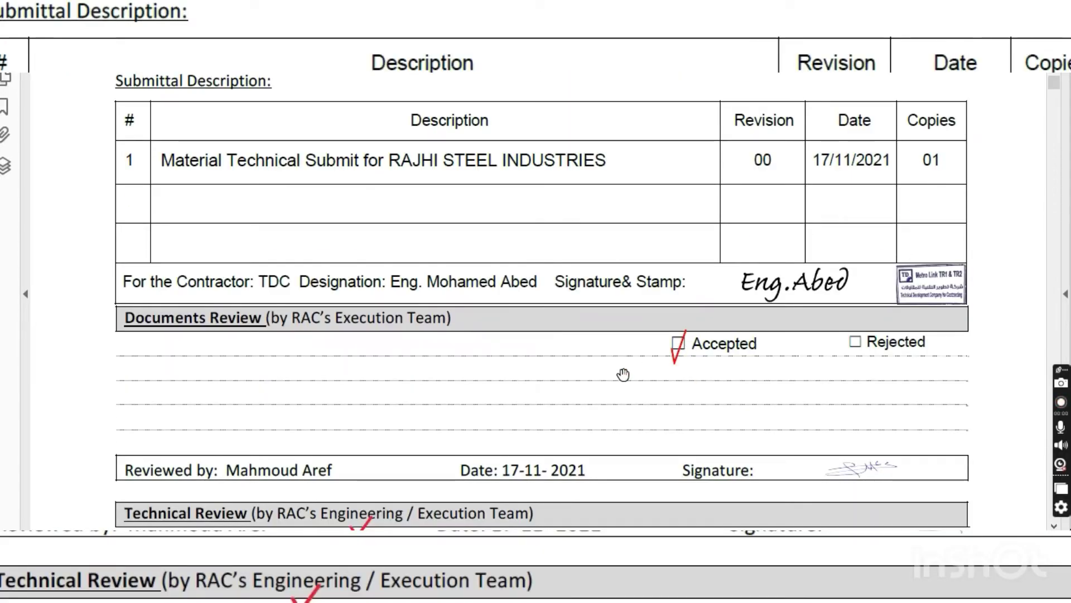
scroll(624, 374, "down", 3)
scroll(426, 447, "down", 3)
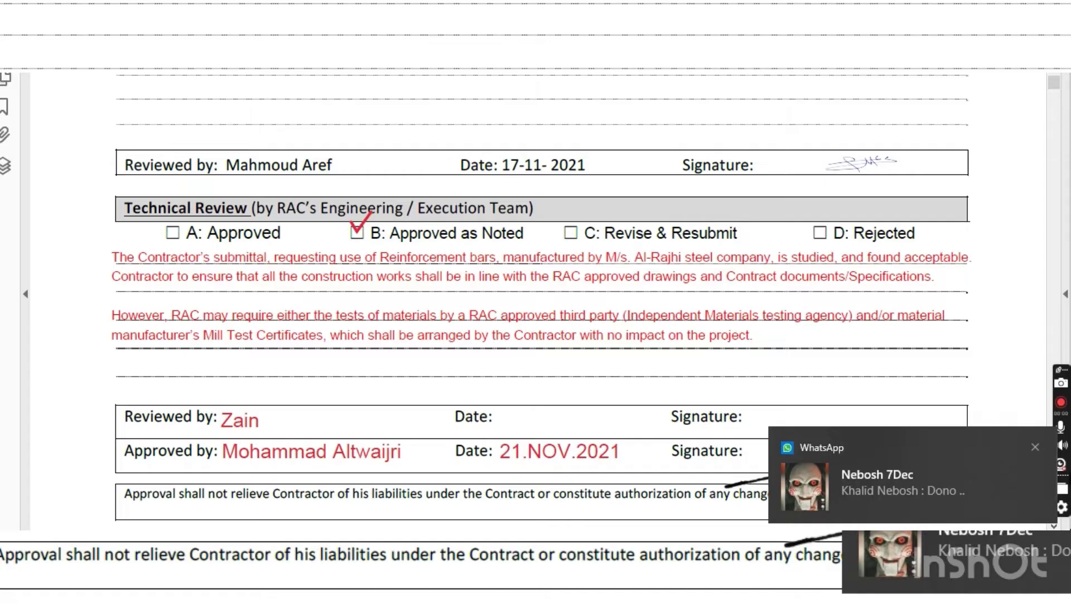
left_click(1035, 447)
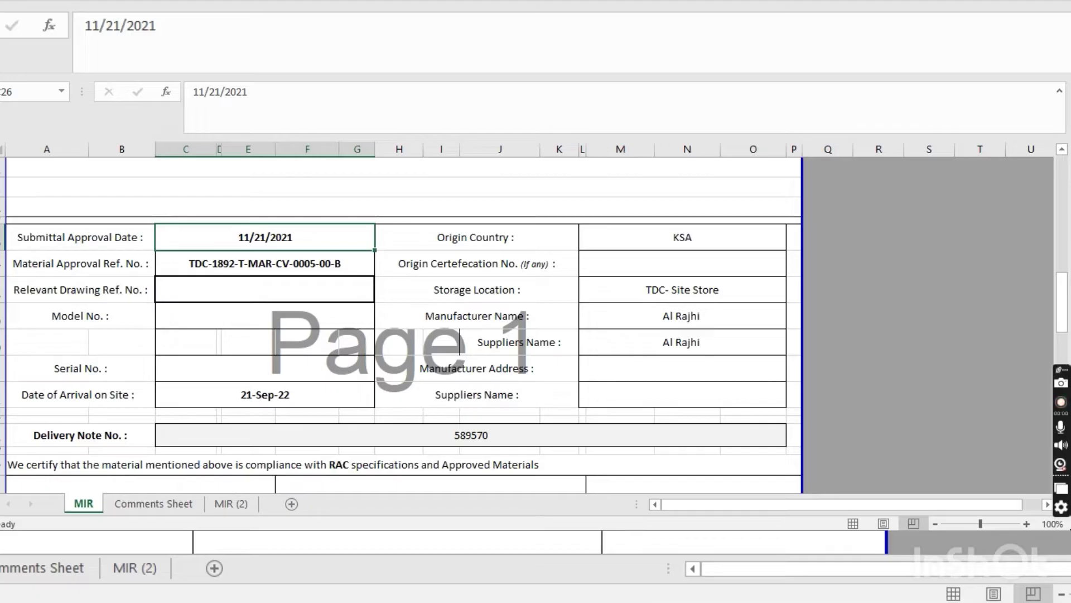
Compare the submittal reference in the technical submittal PDF with the form's Material Approval Ref. No
left_click(577, 575)
scroll(472, 412, "up", 15)
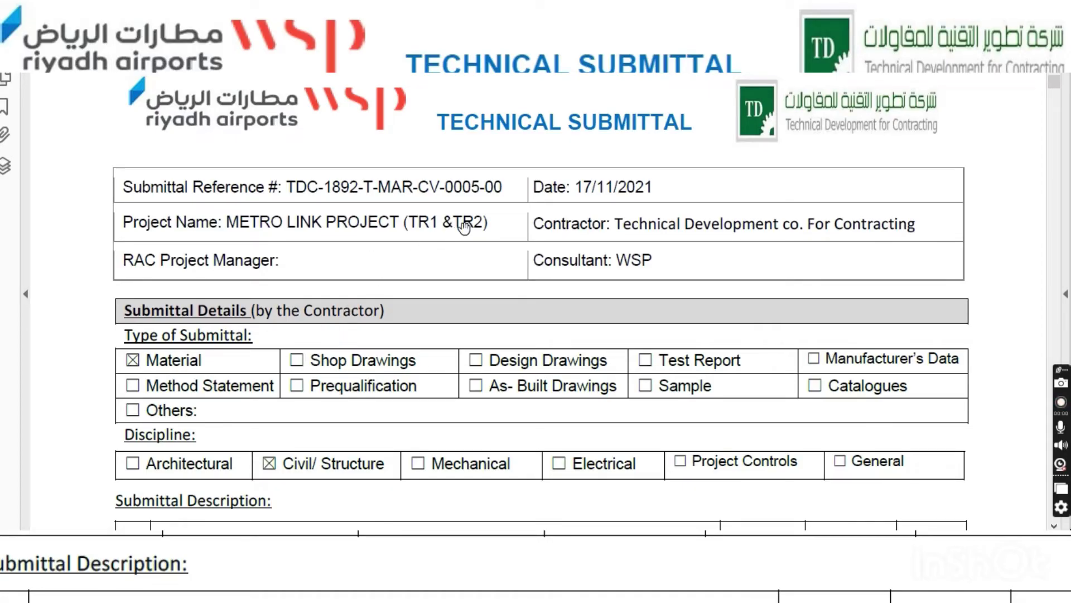
scroll(477, 249, "down", 3)
scroll(476, 258, "up", 3)
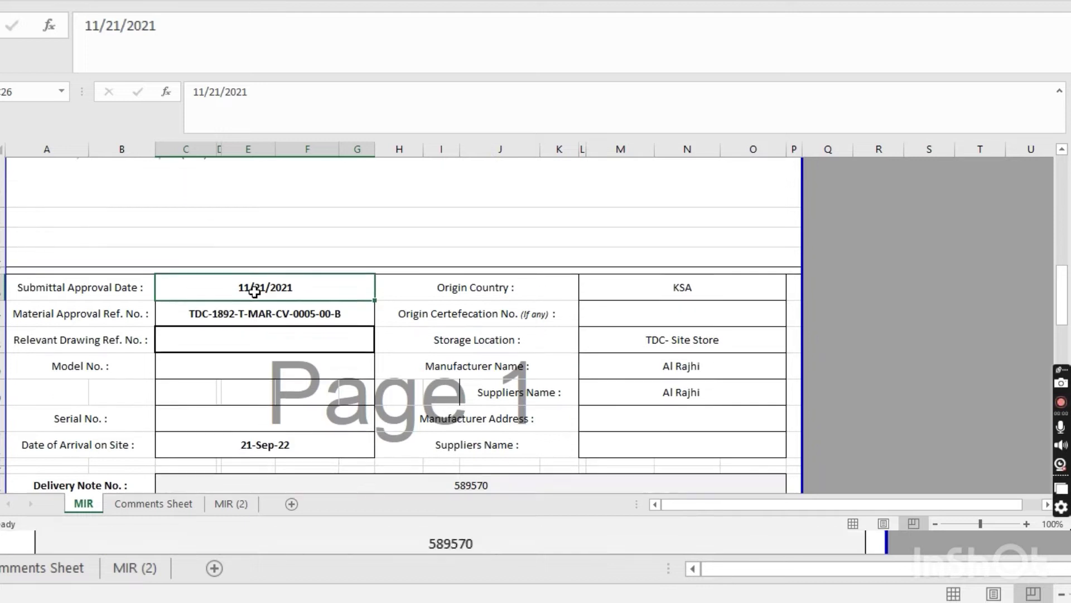
scroll(255, 292, "up", 3)
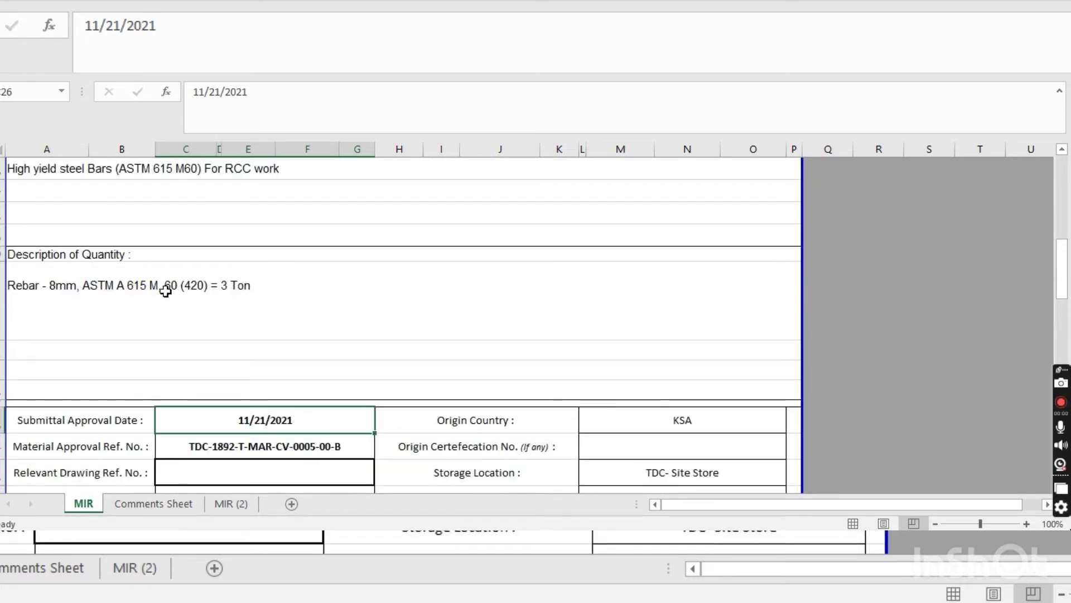
scroll(162, 288, "down", 3)
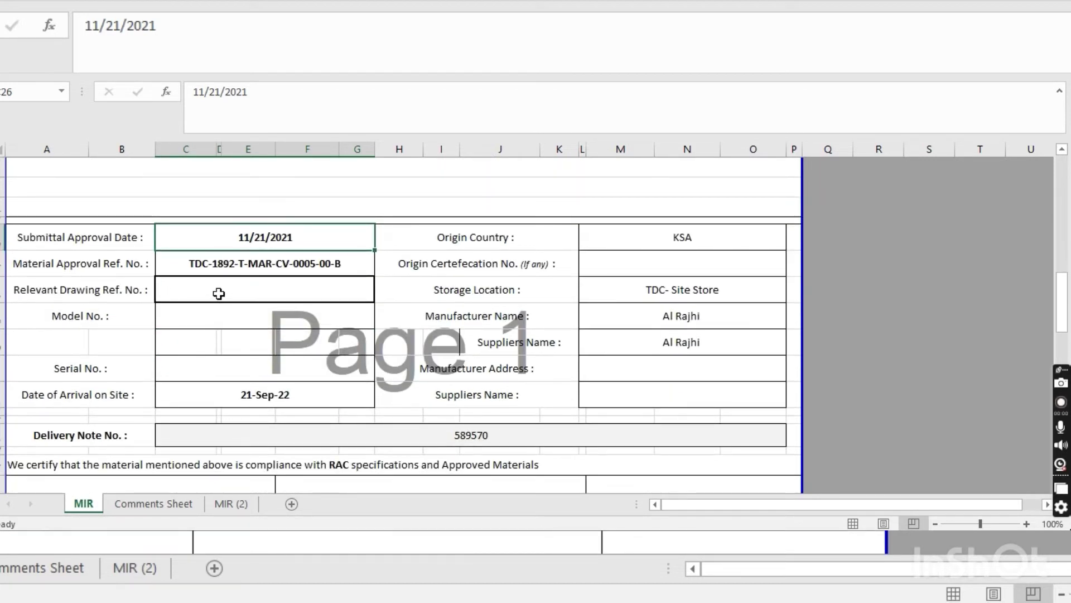
Review the Model No. and Serial No. fields and check the Date of Arrival on Site against Al rajhi steel.pdf
left_click(231, 325)
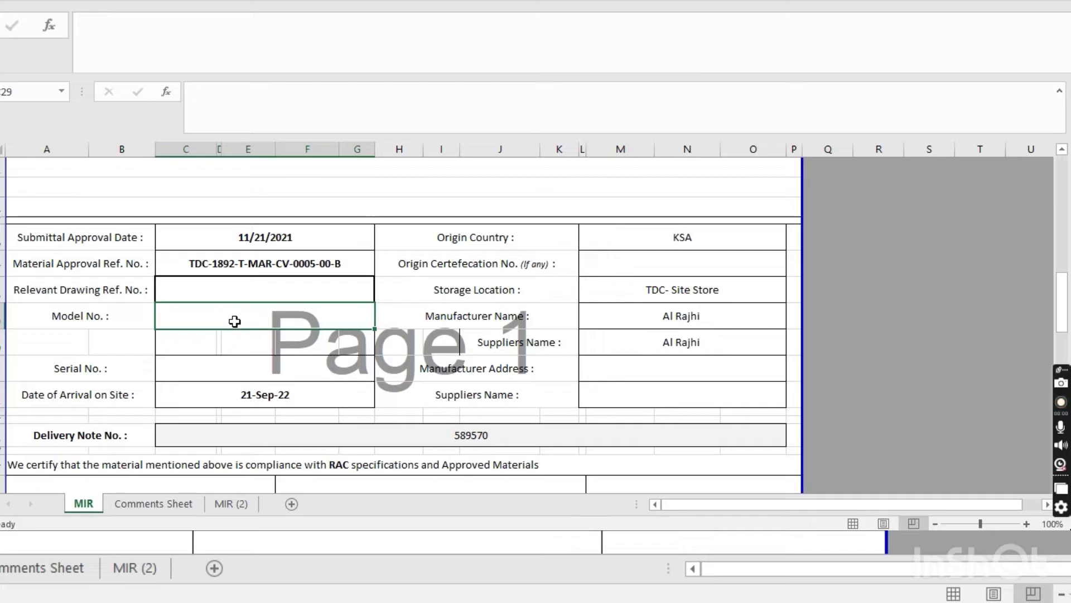
left_click(225, 375)
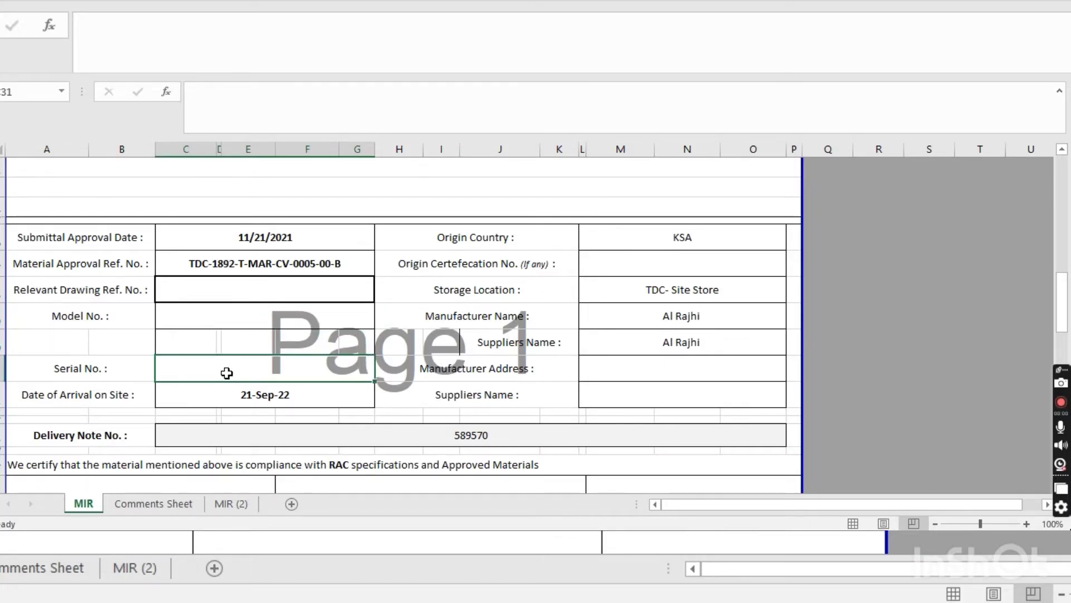
left_click(221, 396)
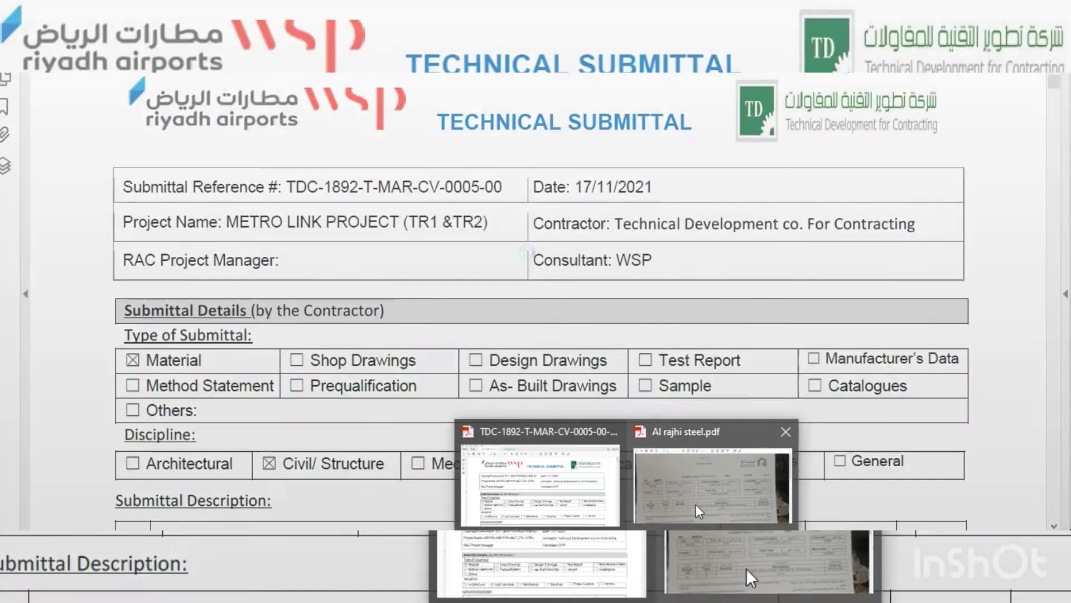
left_click(704, 503)
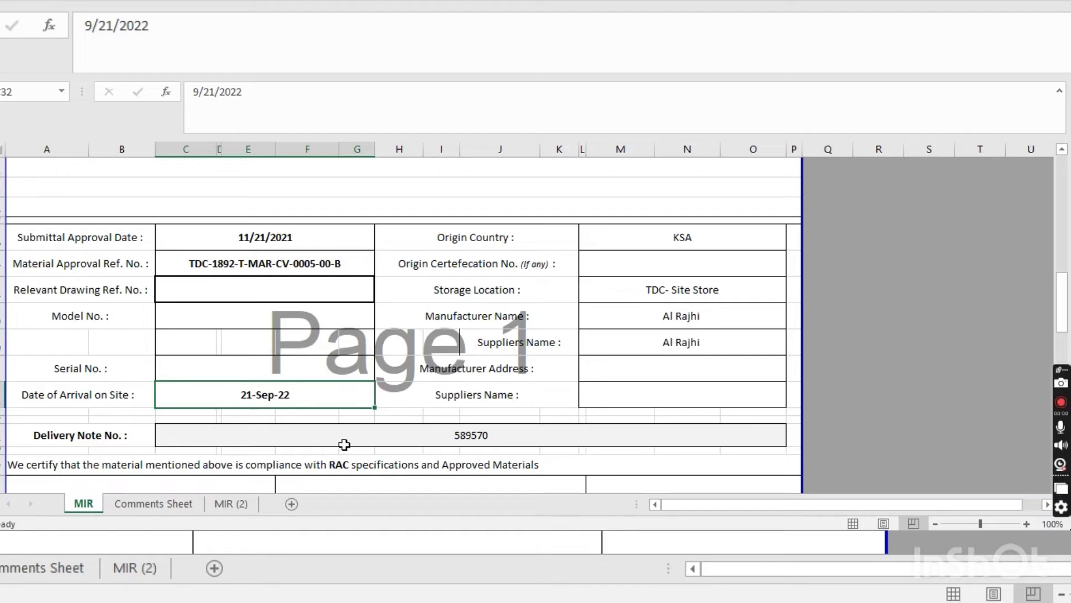
Check the Delivery Note No. against the delivery note PDF and review the form's origin country and storage location
left_click(463, 435)
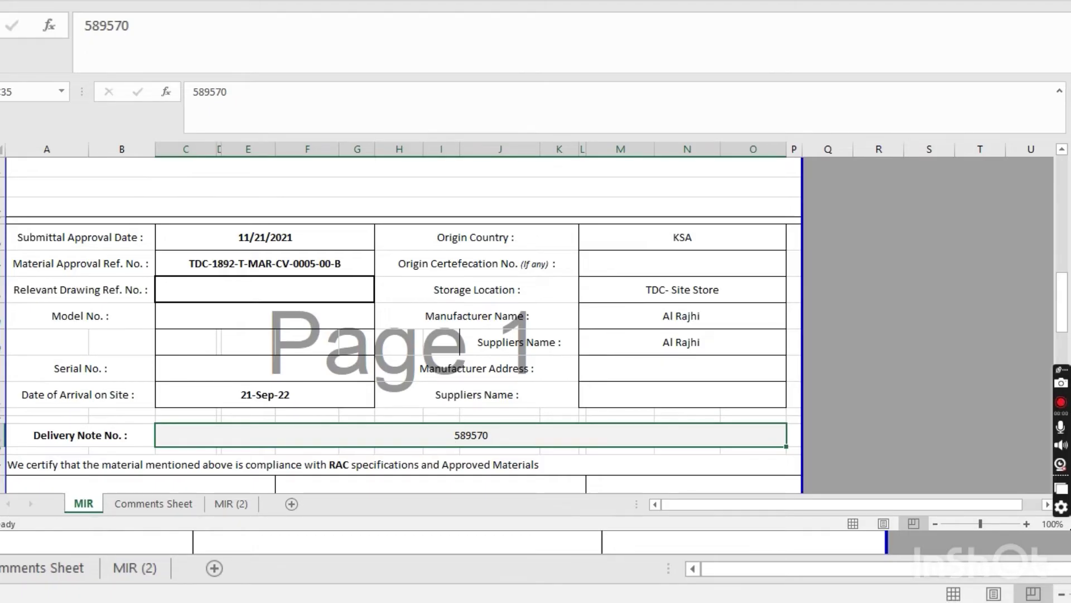
mouse_move(593, 490)
left_click(664, 485)
scroll(669, 242, "up", 2)
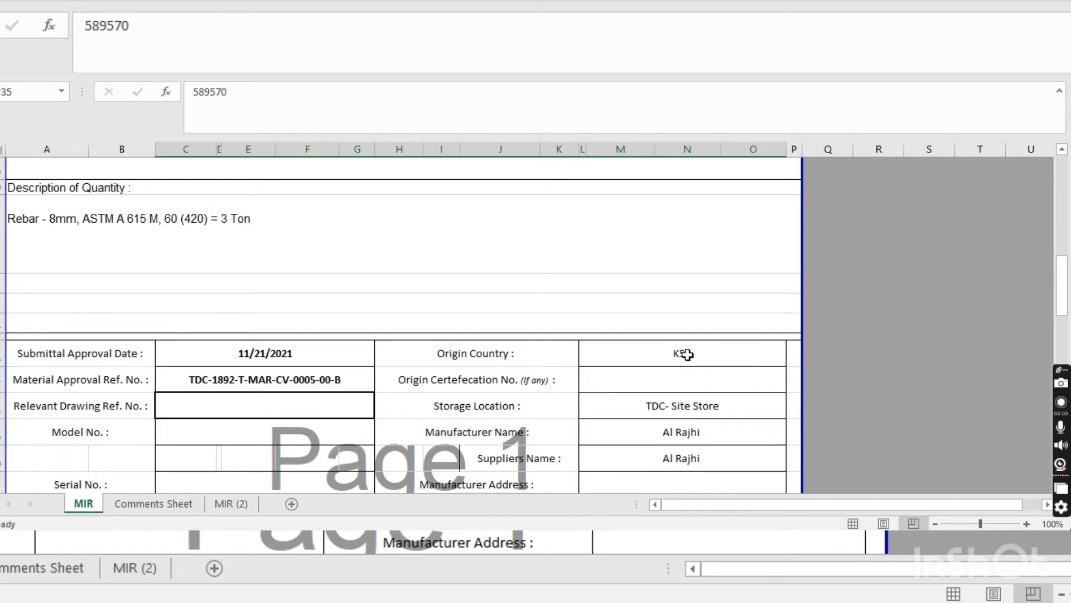
scroll(687, 355, "down", 2)
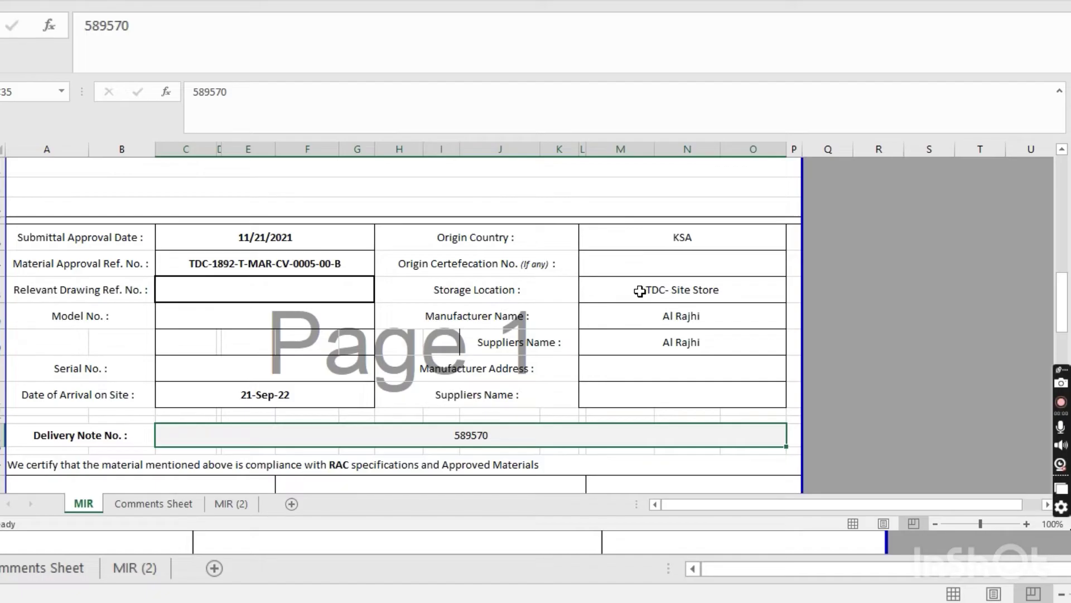
Review the form's certification statement with the Contractor's PM, Signature and Date fields
scroll(639, 291, "down", 1)
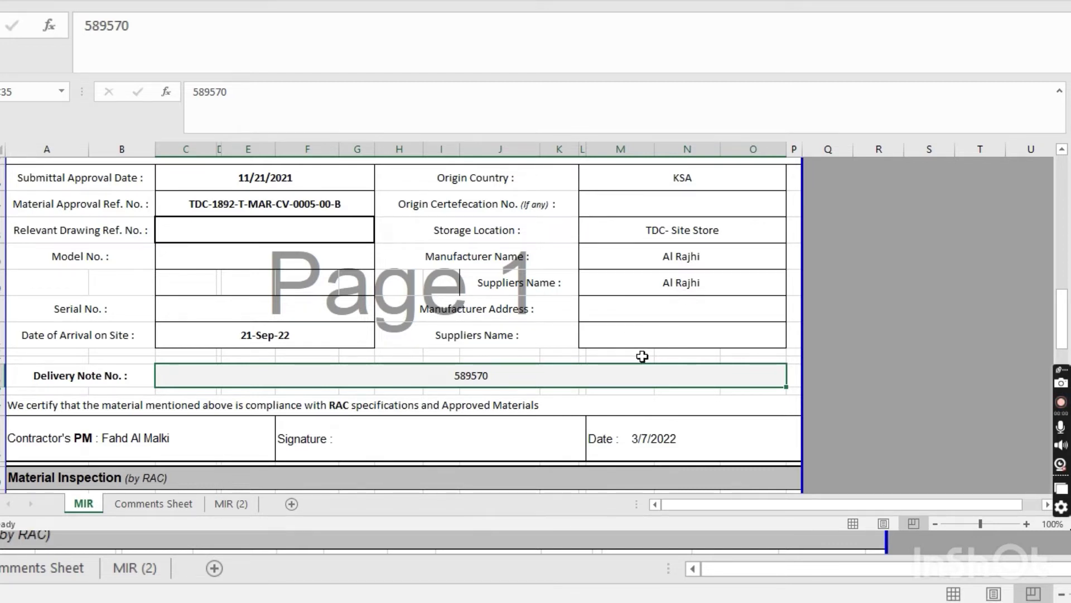
scroll(439, 385, "down", 1)
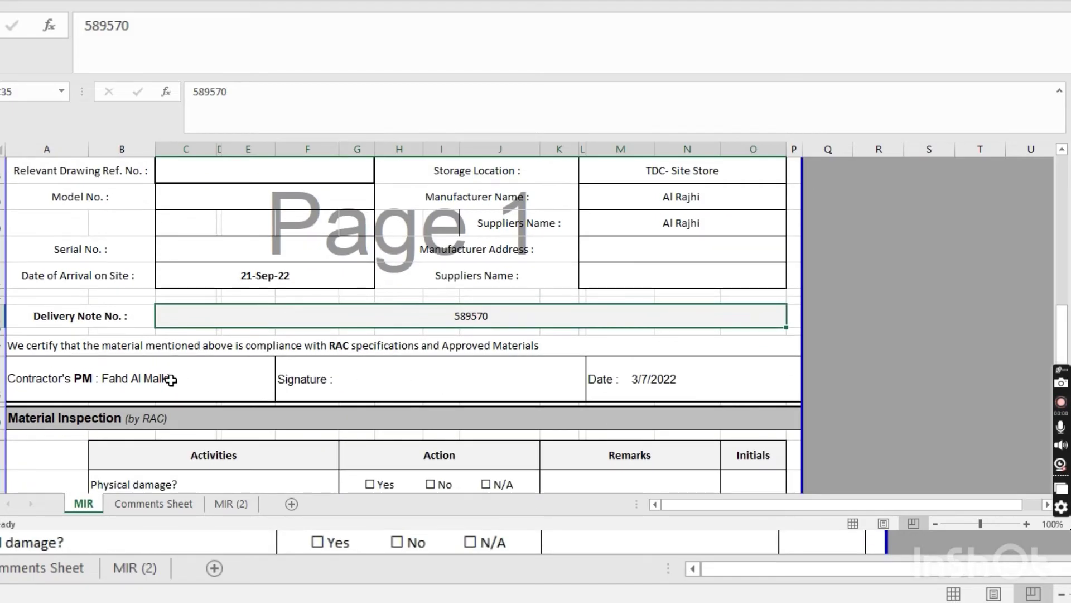
left_click(408, 387)
scroll(651, 400, "down", 2)
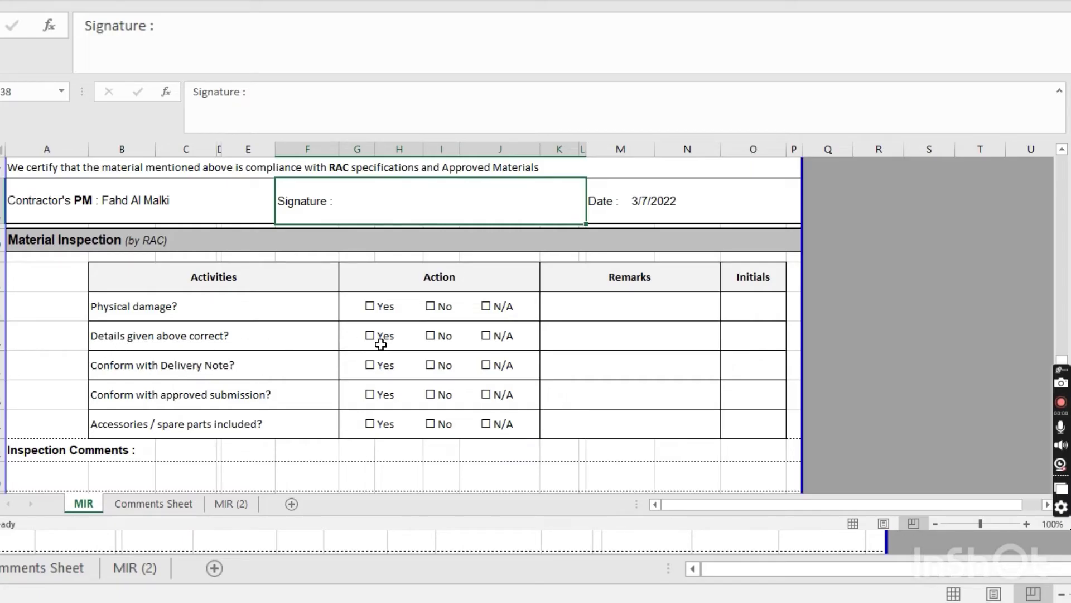
Go back over the form's completed entries for the "Details given above correct?" check in the Material Inspection section
scroll(381, 344, "up", 1)
scroll(334, 332, "up", 5)
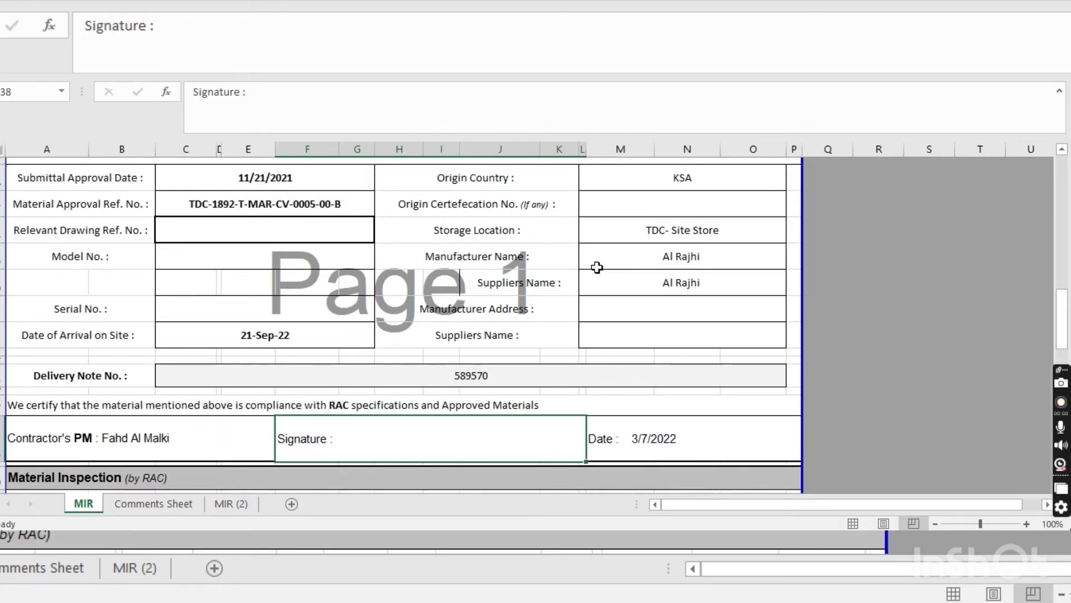
scroll(448, 348, "up", 5)
scroll(327, 333, "up", 5)
scroll(203, 347, "down", 12)
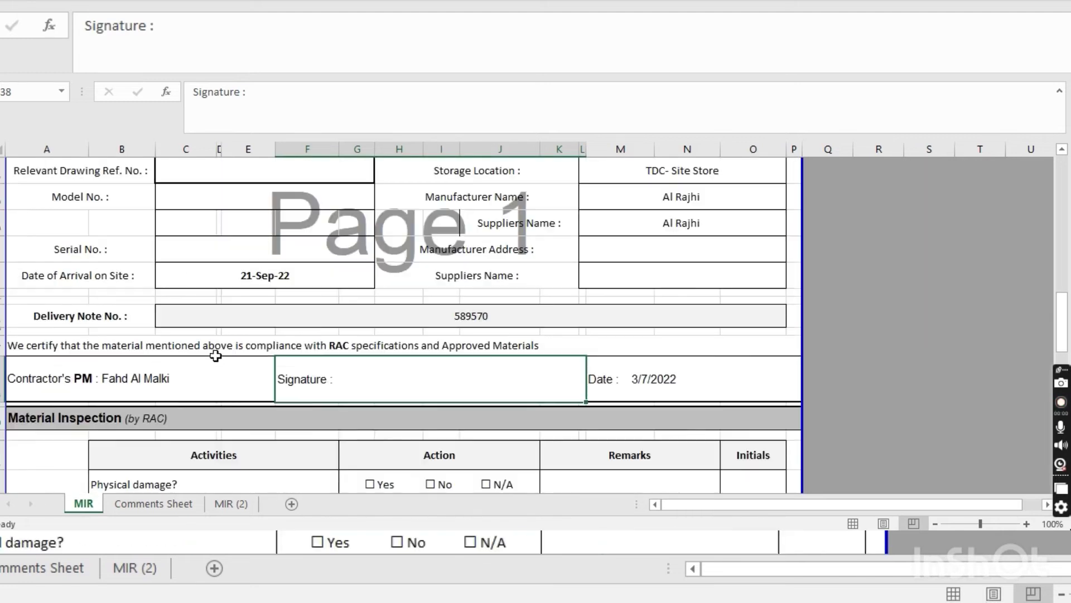
scroll(246, 367, "down", 2)
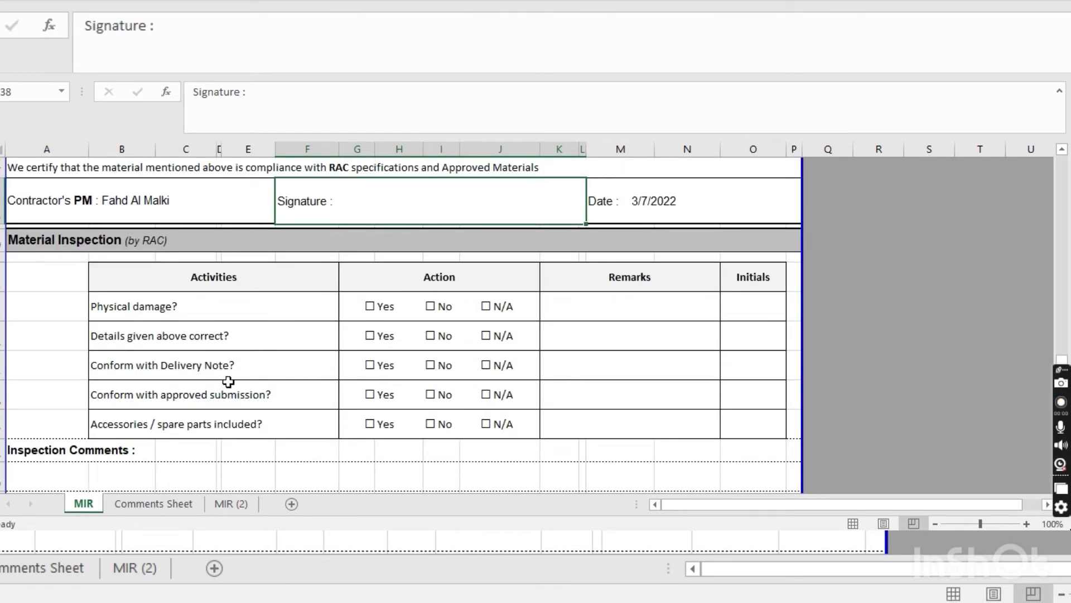
Compare the form's Description of Quantity with the rebar item and weight on the delivery order in Al rajhi steel.pdf
scroll(360, 368, "up", 5)
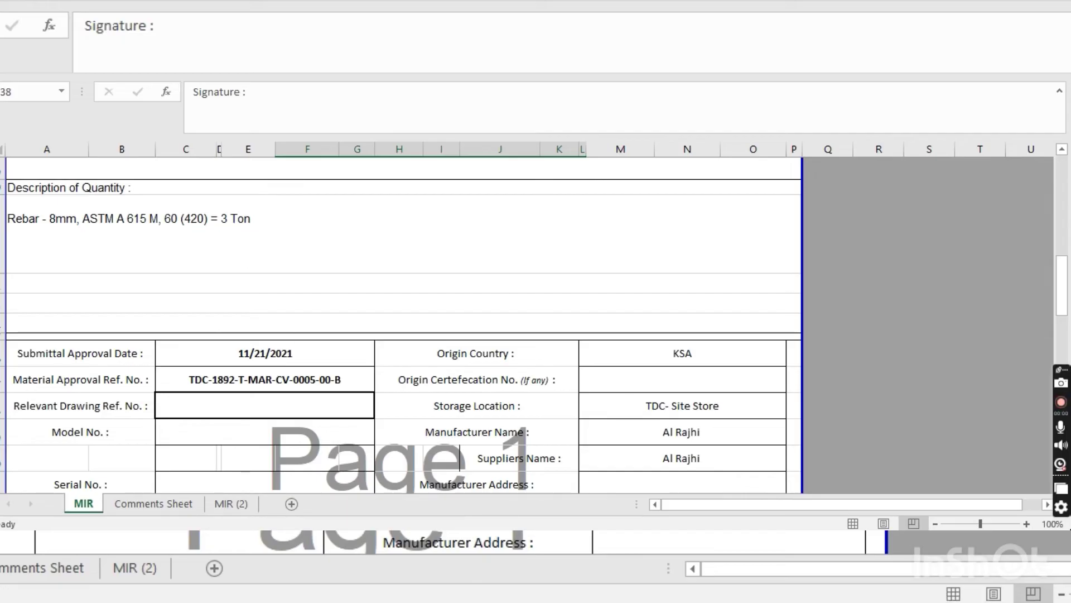
mouse_move(617, 487)
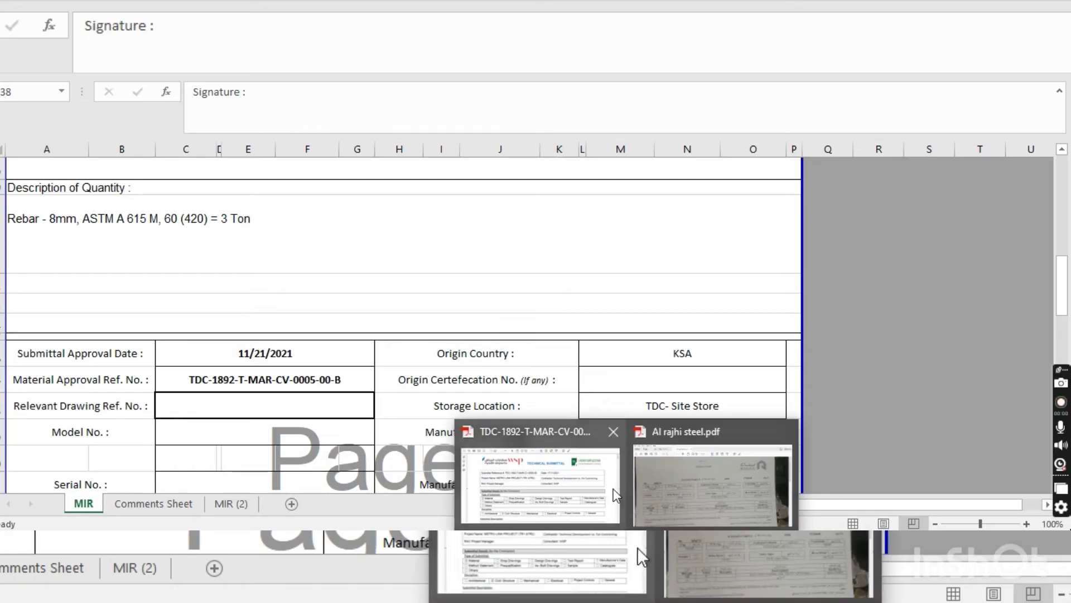
left_click(698, 487)
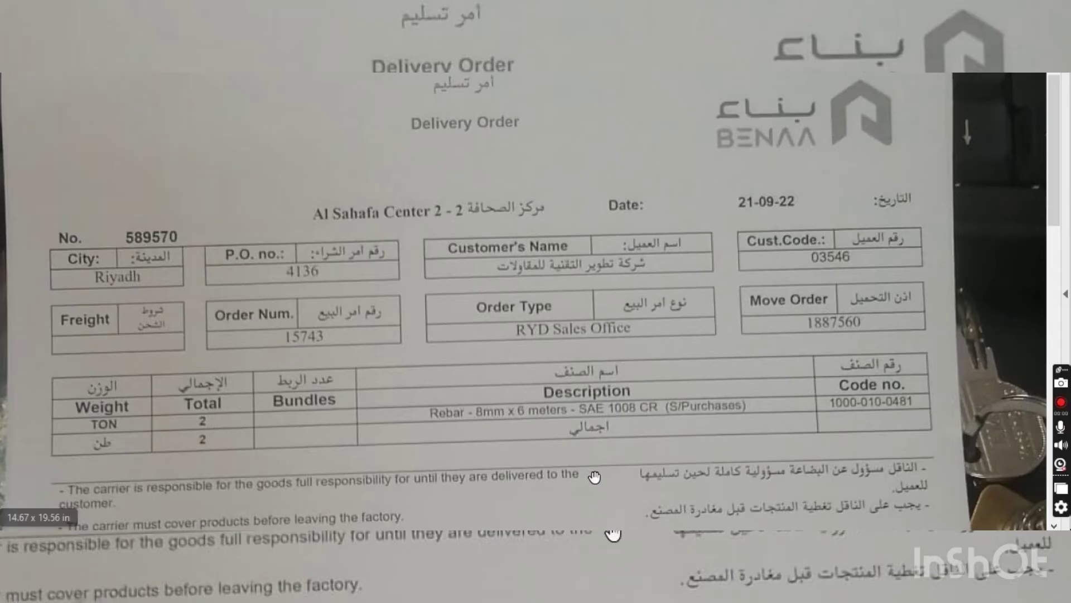
scroll(511, 455, "down", 1)
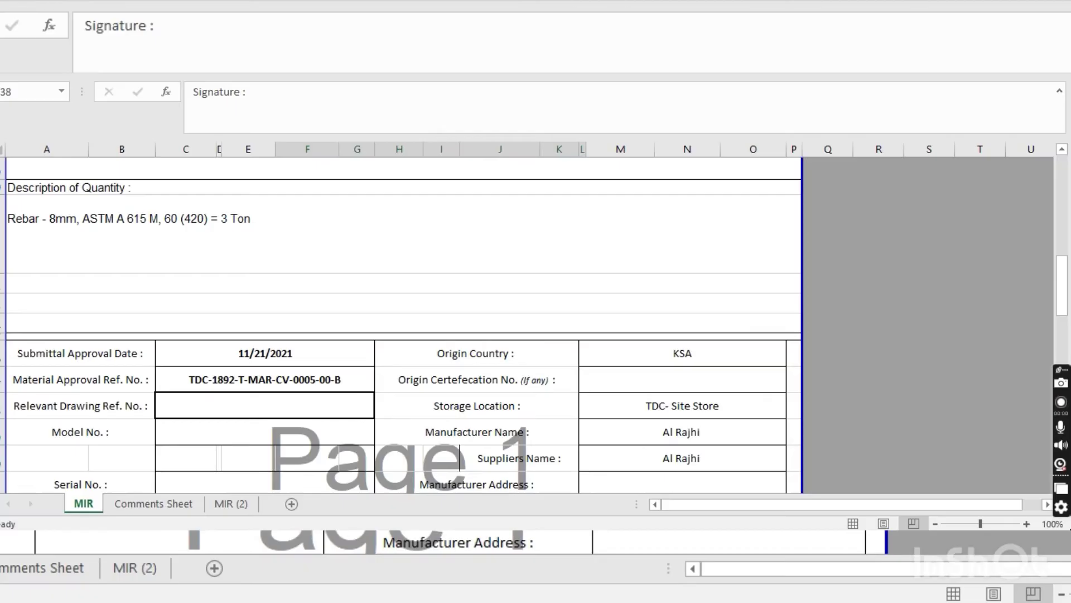
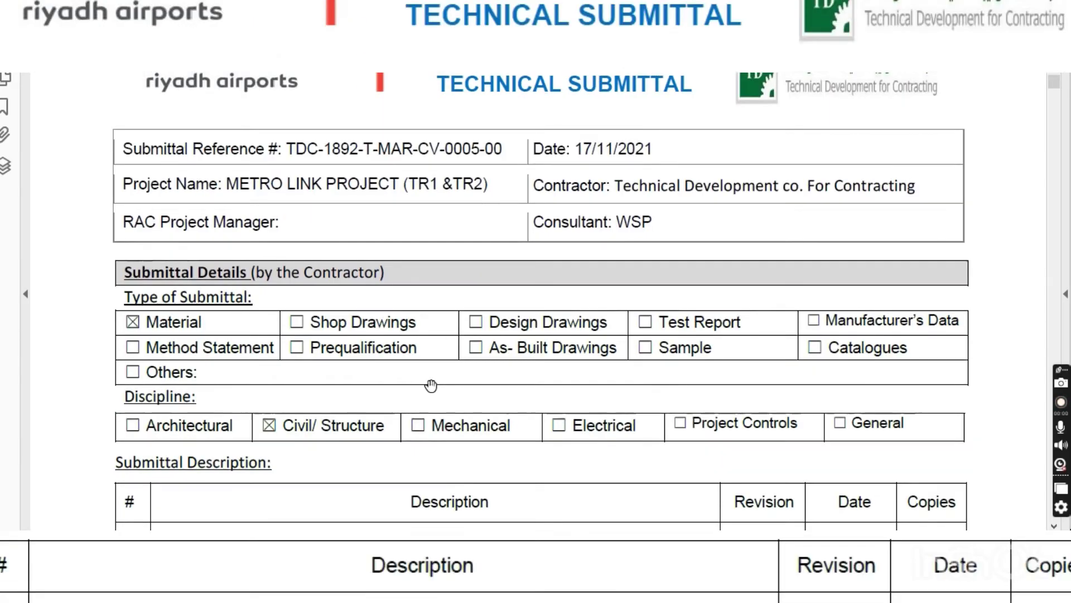
Compare the Submittal Description in the technical submittal PDF with the item description on the delivery order
scroll(279, 375, "down", 2)
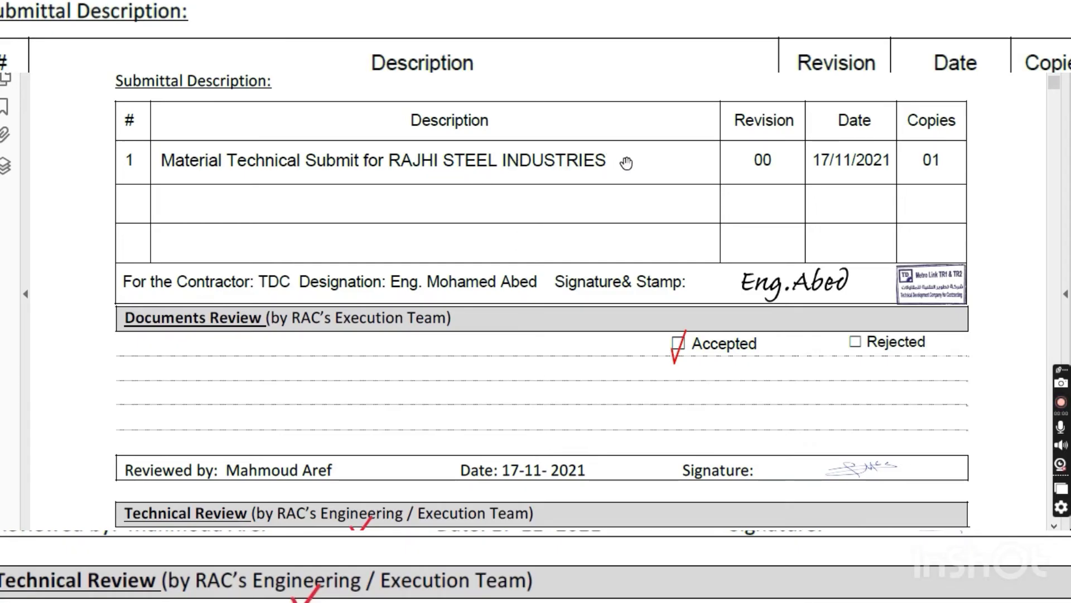
mouse_move(559, 536)
left_click(619, 474)
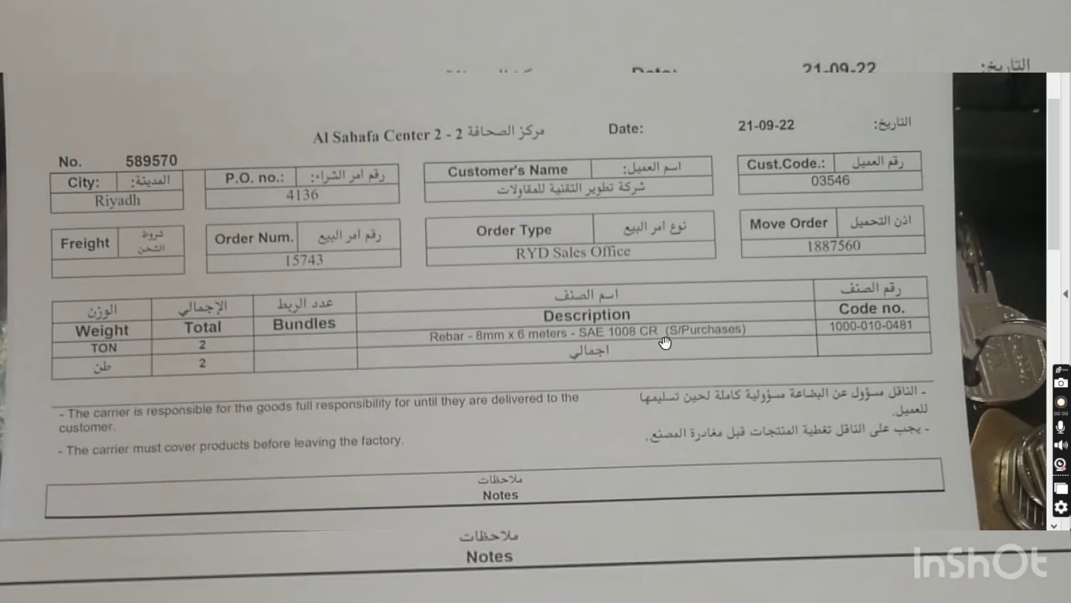
scroll(674, 378, "up", 2)
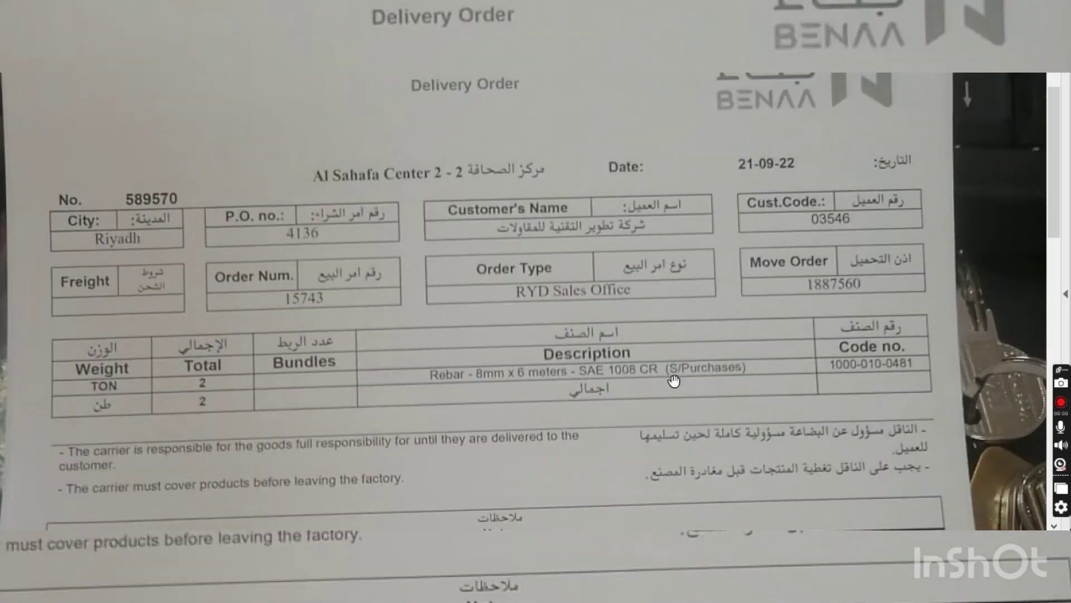
scroll(664, 178, "down", 8)
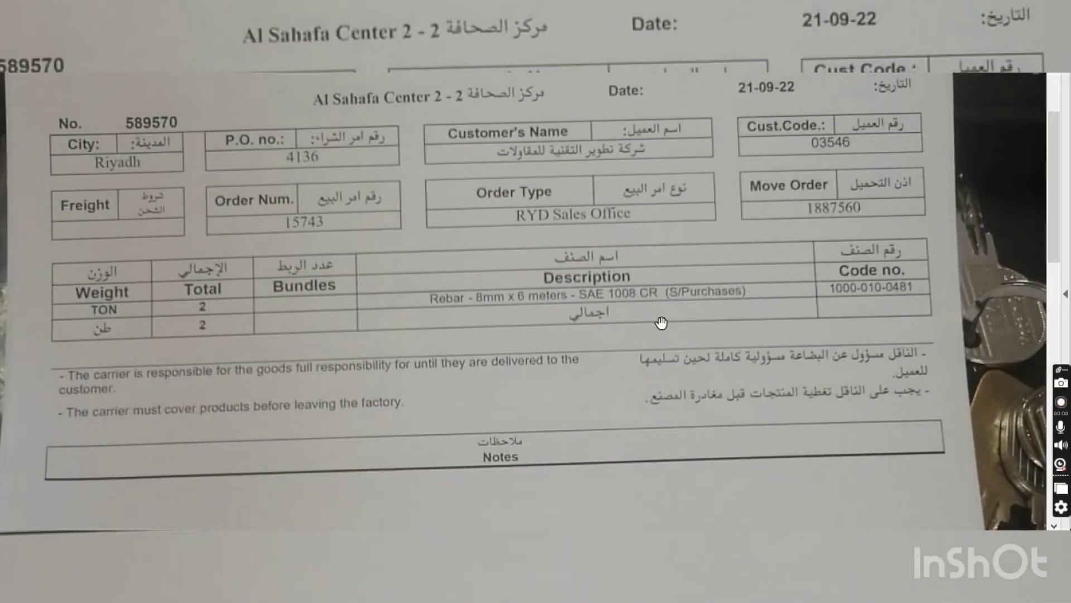
scroll(660, 323, "down", 15)
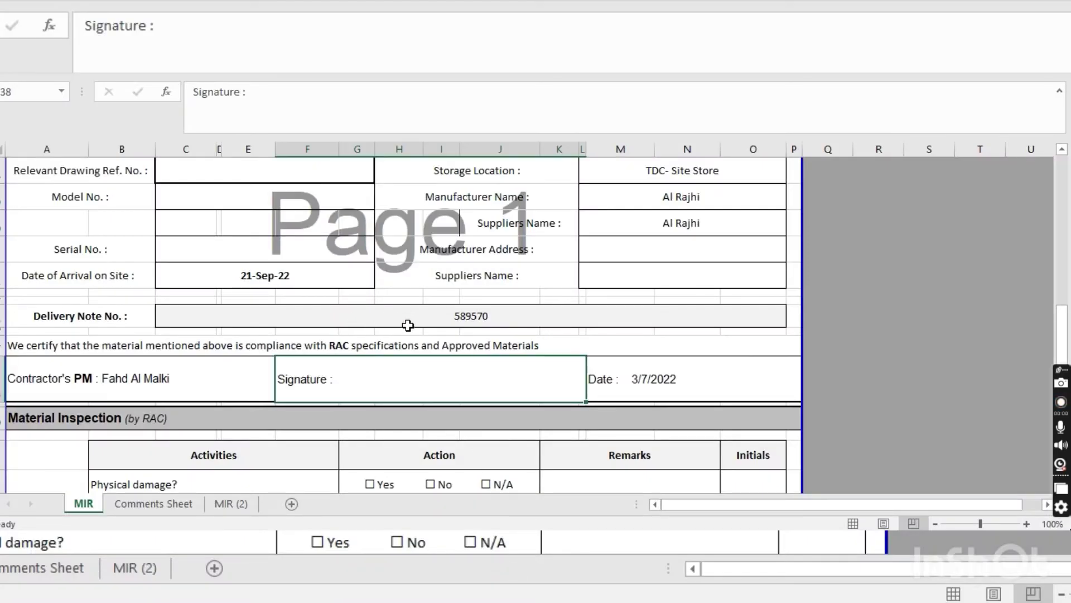
Examine the form's Material Inspection activities, Inspection Comments area and A to D result options
scroll(408, 320, "down", 4)
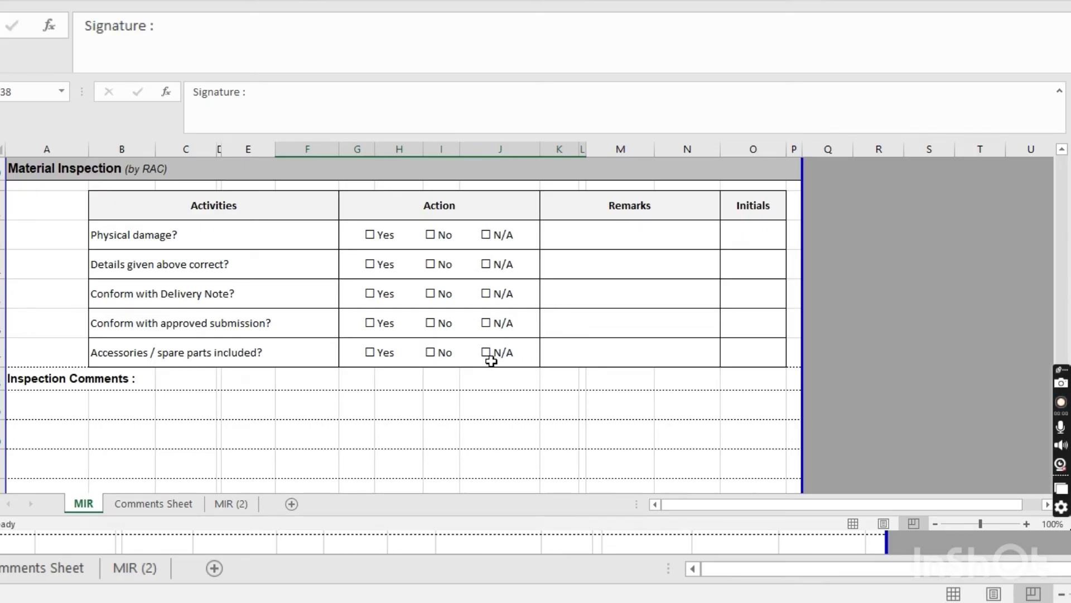
scroll(444, 378, "down", 5)
scroll(301, 359, "up", 3)
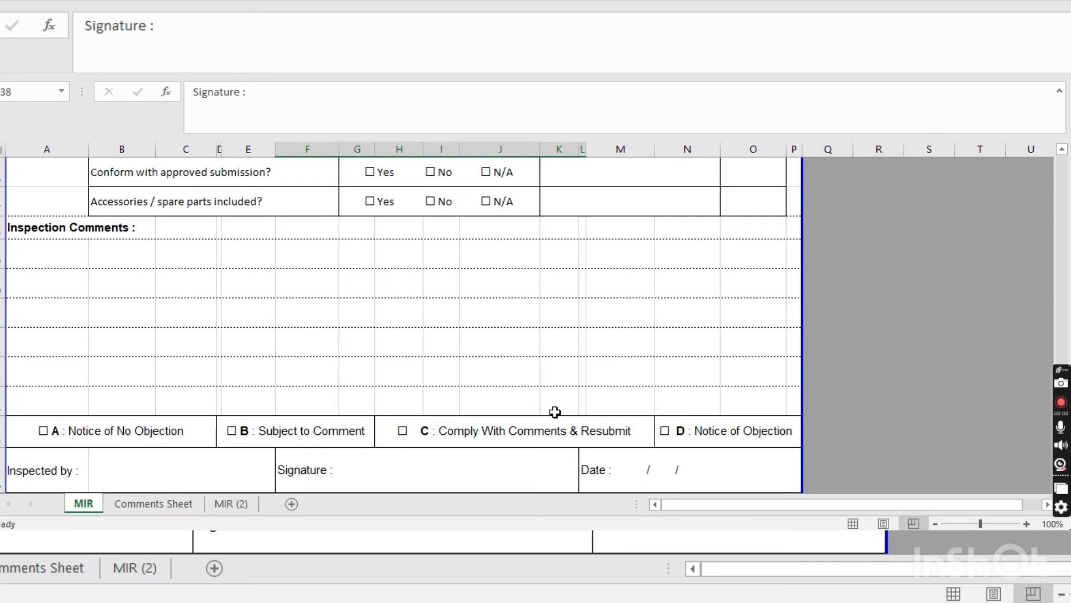
scroll(478, 378, "up", 3)
scroll(451, 369, "up", 15)
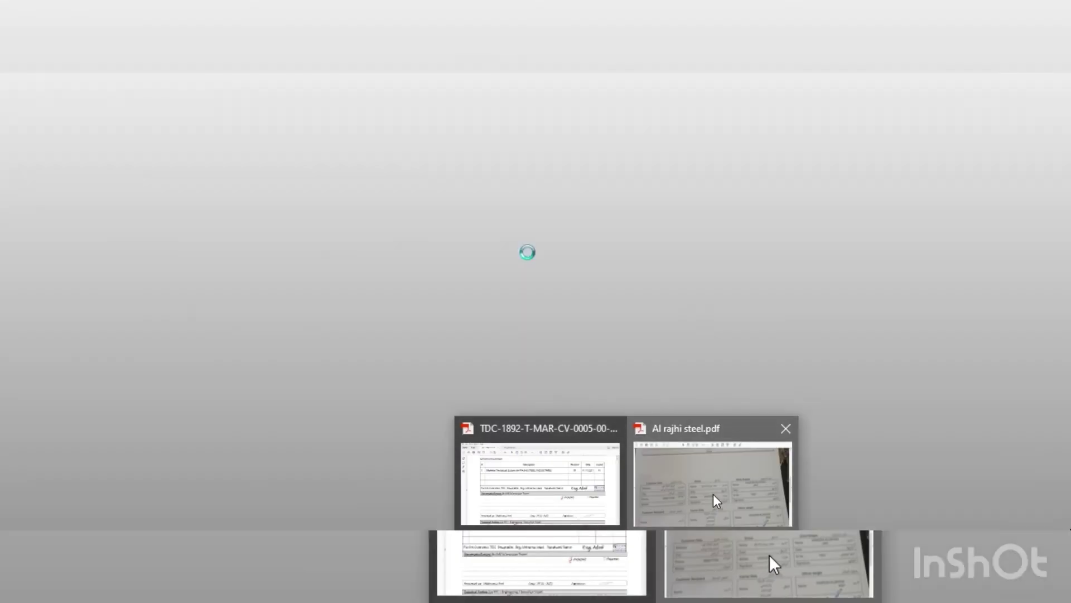
Examine the customer, driver, store keeper and carrier sections of the delivery order in Al rajhi steel.pdf
left_click(713, 493)
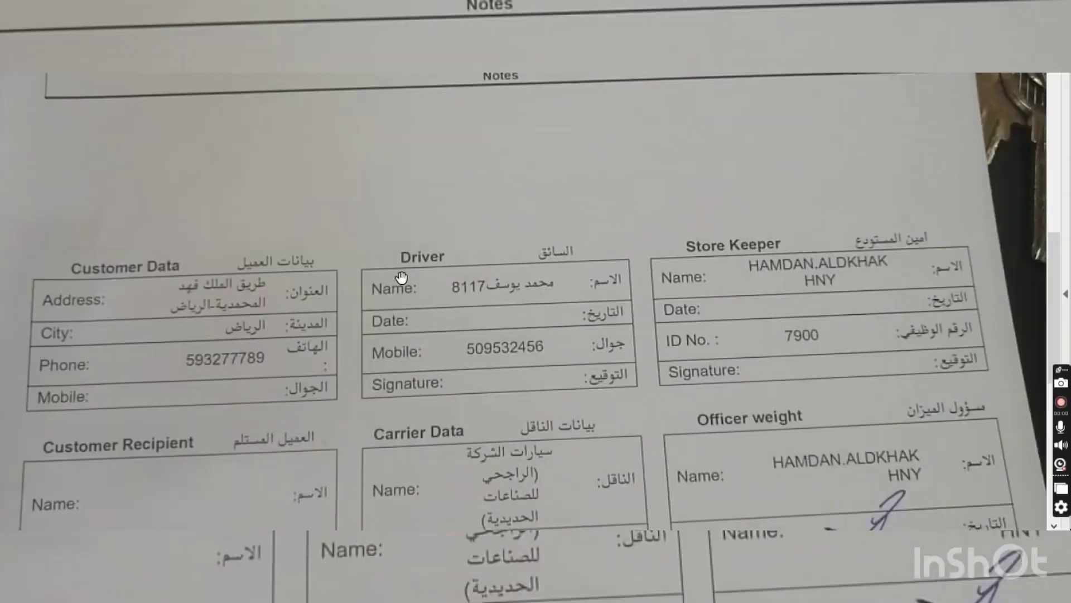
scroll(402, 277, "down", 3)
scroll(636, 295, "up", 1)
scroll(631, 293, "up", 10)
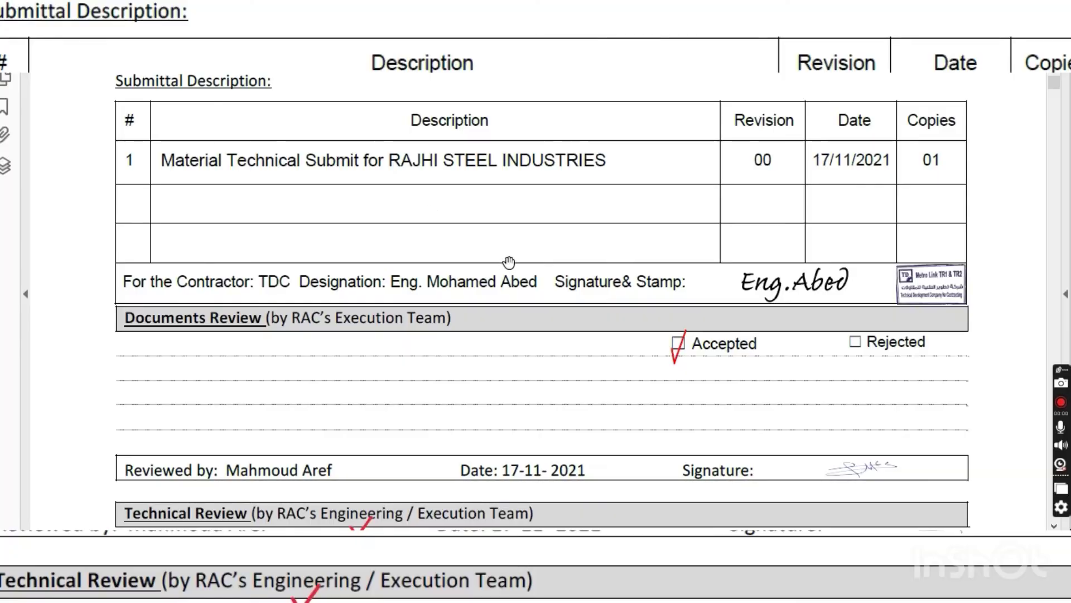
Review the technical submittal PDF from its submittal details through the technical review to the prequalification submittal page
scroll(509, 261, "up", 5)
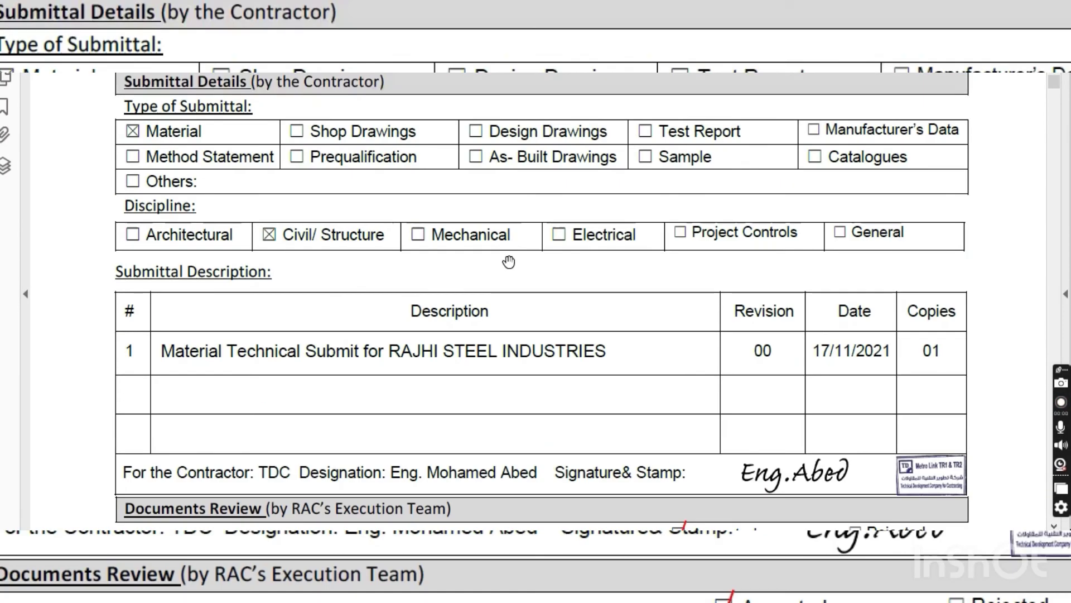
scroll(508, 262, "up", 3)
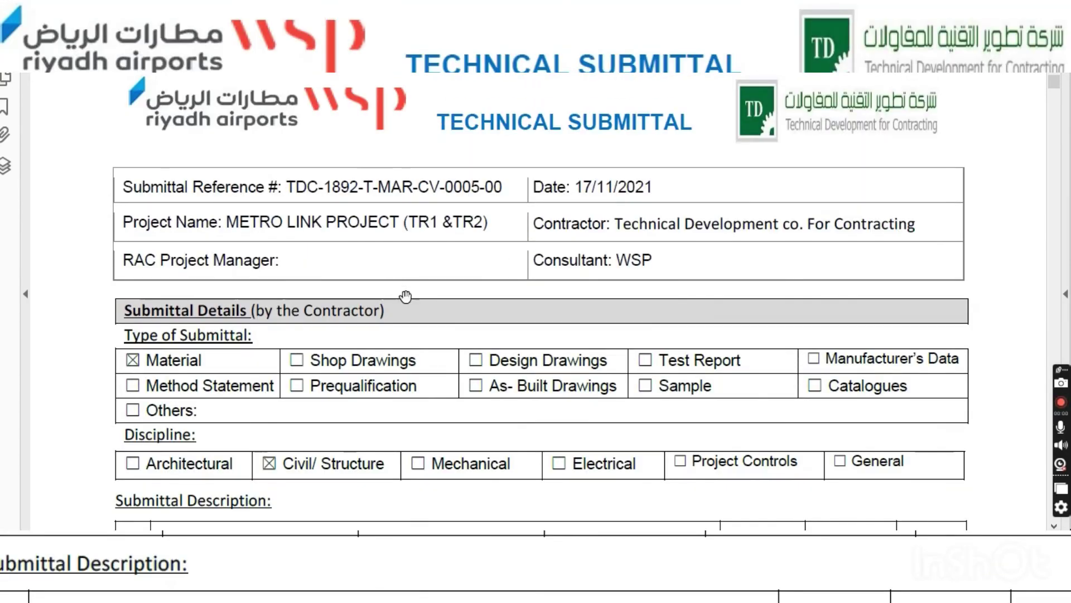
scroll(420, 296, "down", 4)
scroll(421, 295, "down", 12)
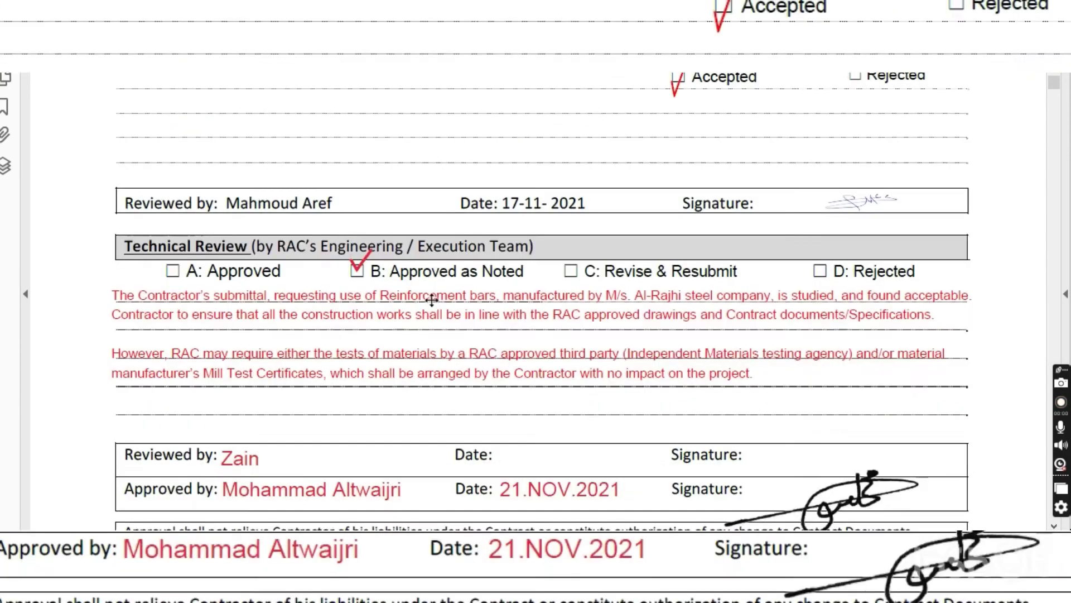
scroll(395, 275, "down", 7)
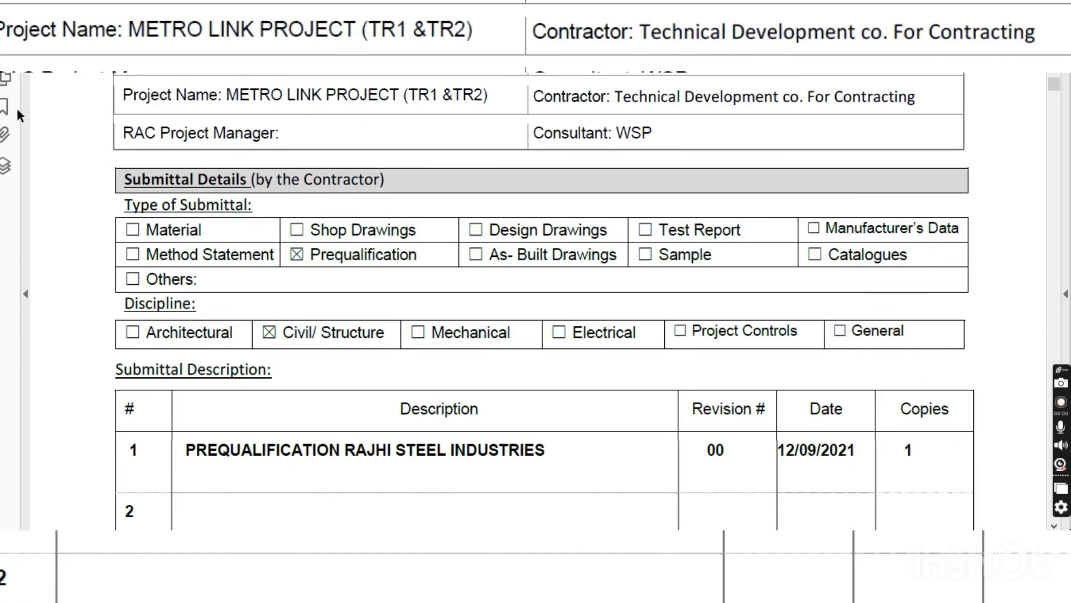
Show the submittal PDF's page thumbnails and view the Rajhi Steel company profile and organisation chart on pages 5 and 8
left_click(6, 79)
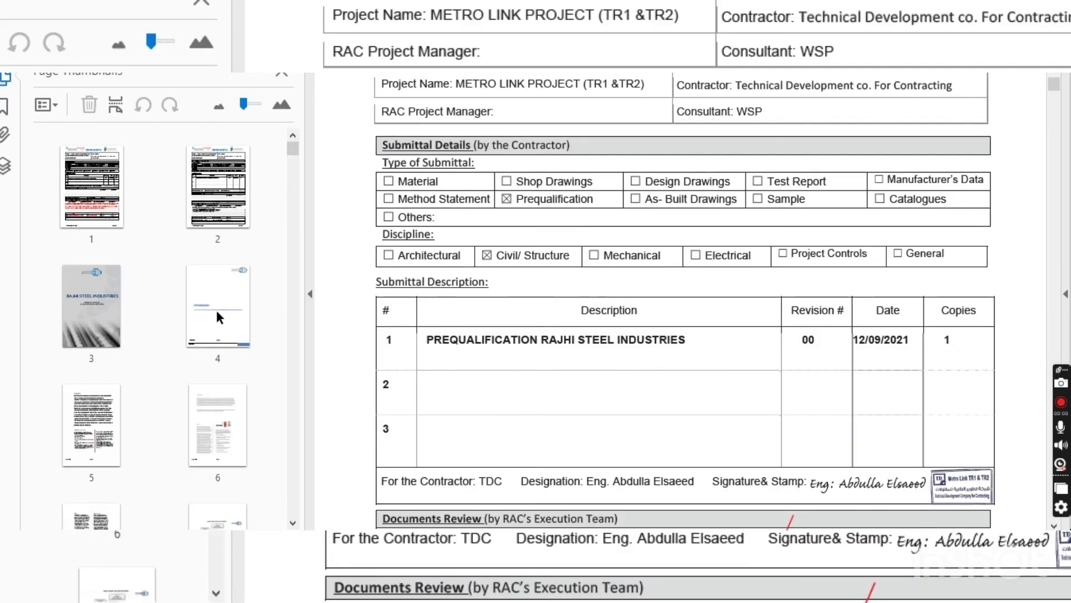
scroll(216, 308, "down", 2)
left_click(101, 306)
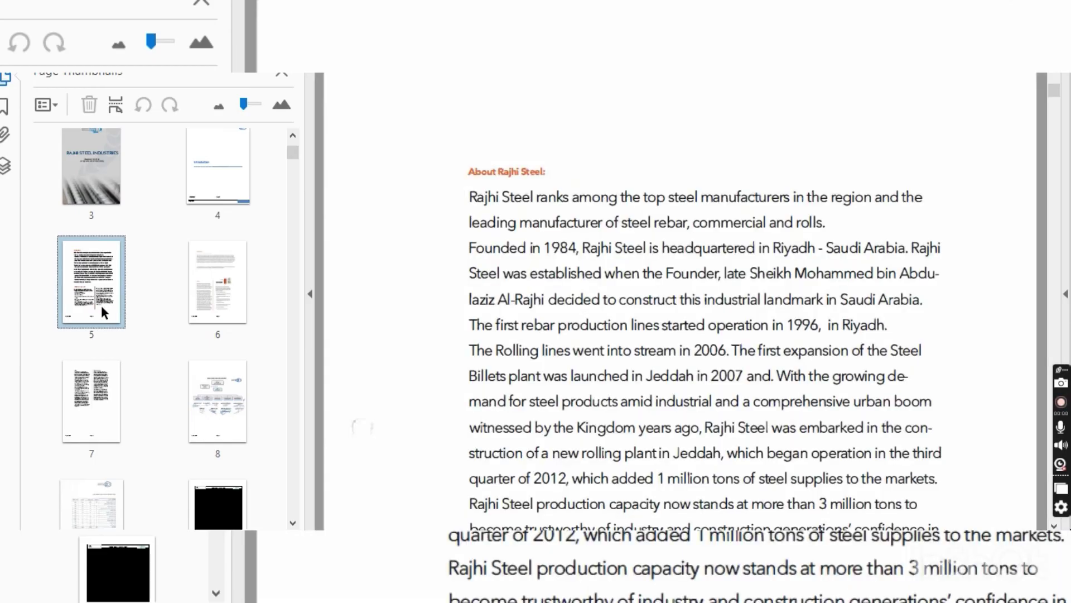
left_click(226, 384)
scroll(118, 412, "down", 1)
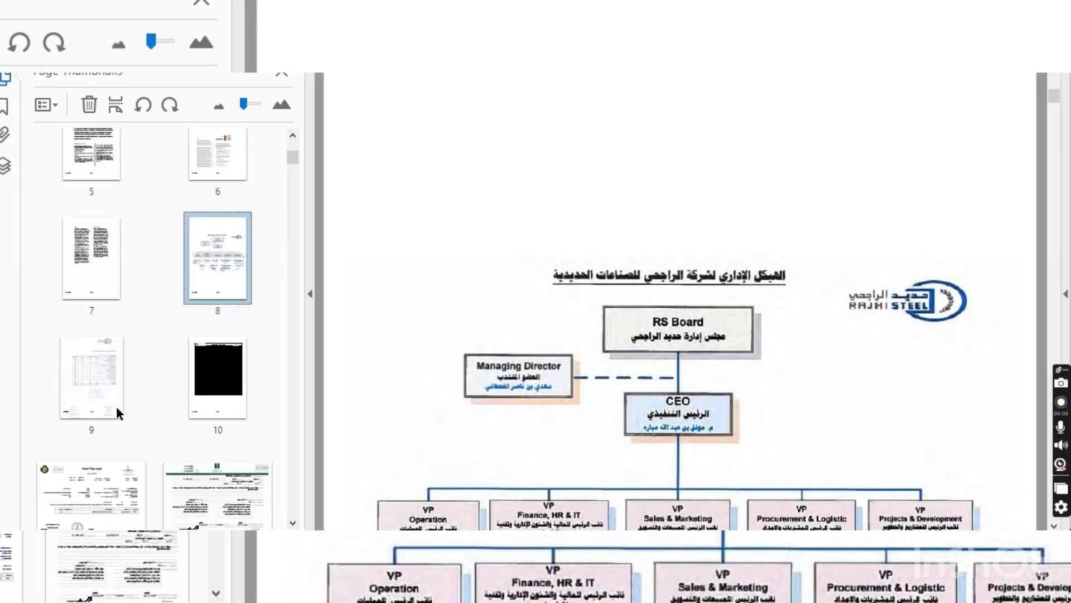
View the manufacturer's company registration, Zakat and Tax branch list and chamber membership certificate on pages 12, 14 and 16
left_click(129, 495)
left_click(226, 496)
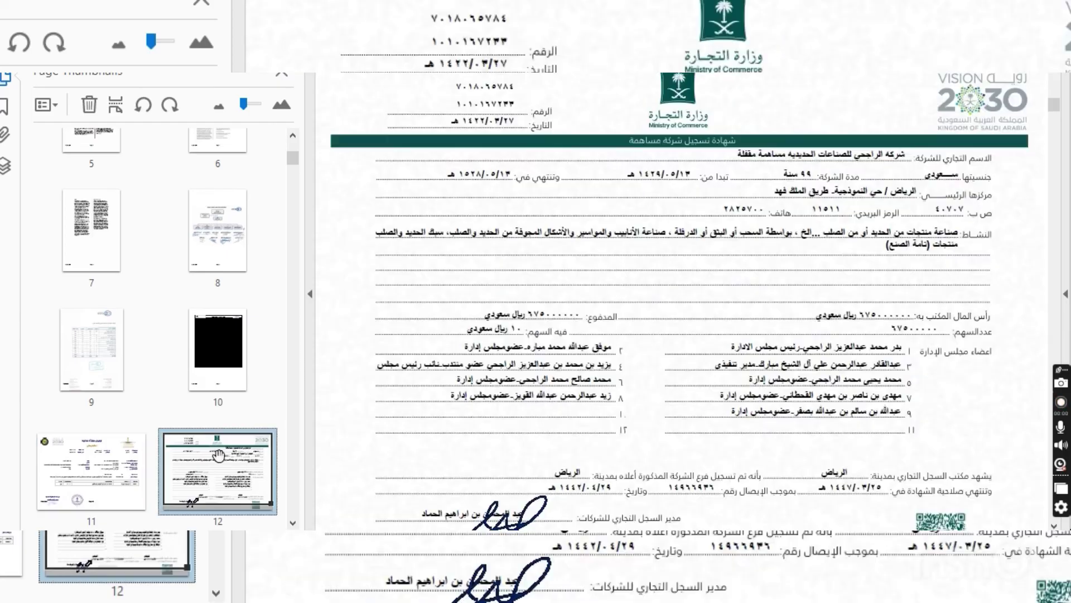
scroll(210, 401, "down", 3)
scroll(390, 335, "down", 3)
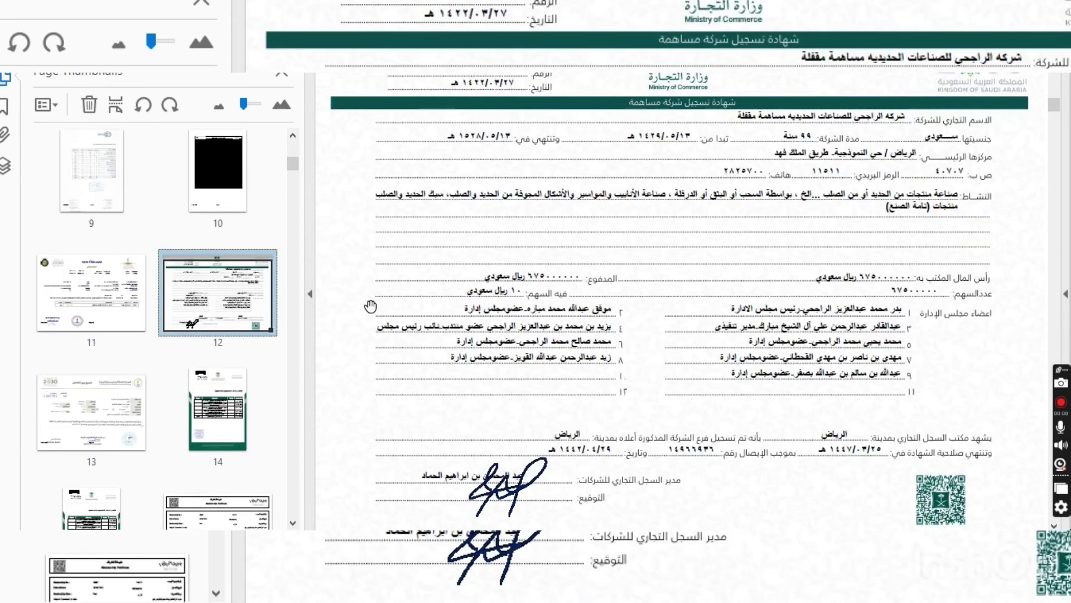
left_click(208, 416)
scroll(223, 435, "down", 2)
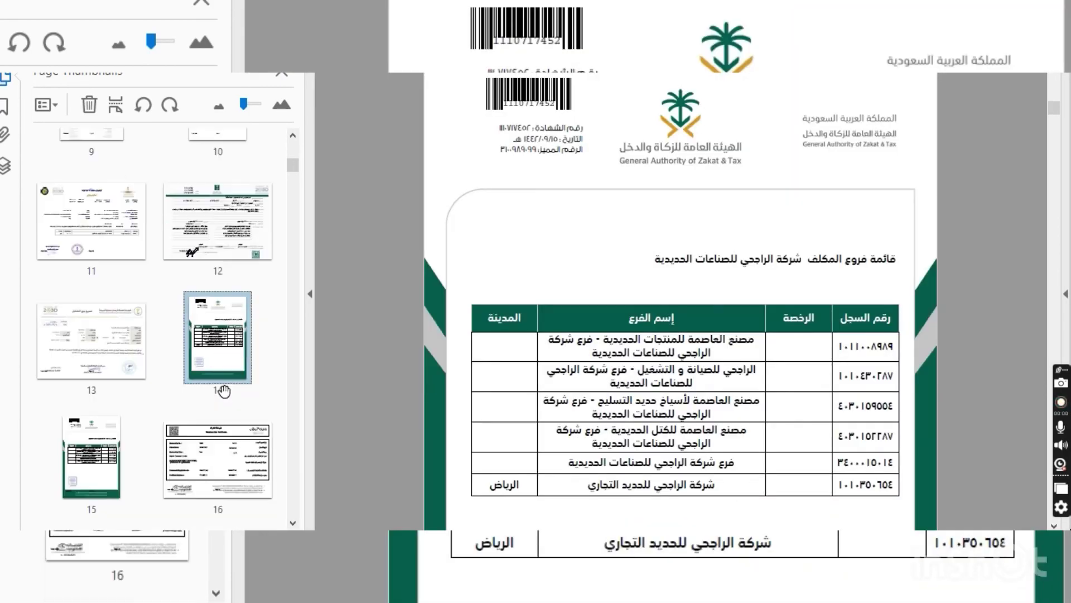
left_click(226, 426)
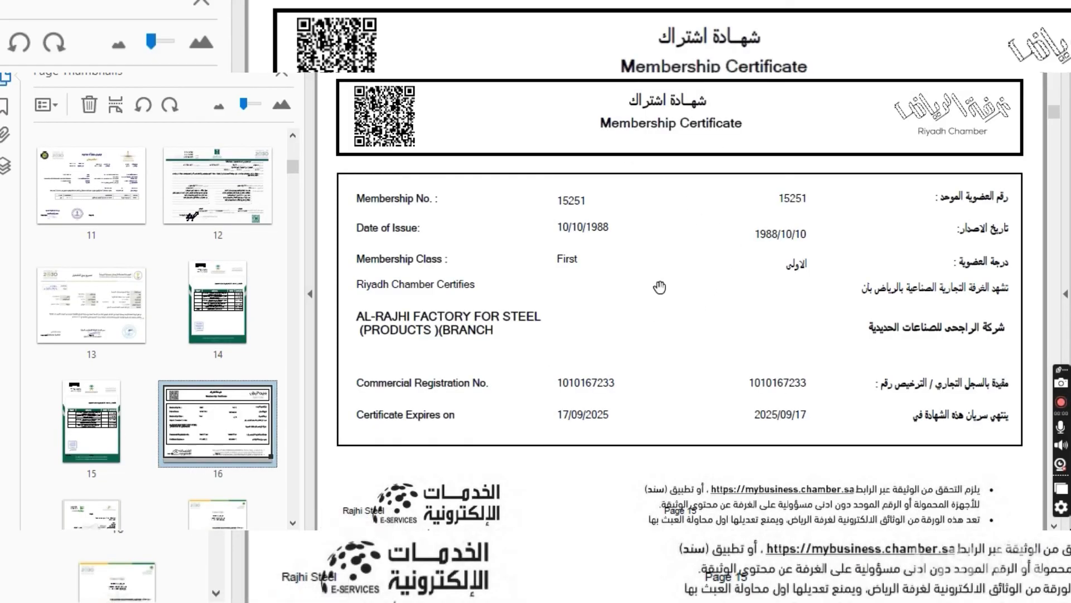
Open the Rajhi Steel quality certificate on pages 21 and 22 to examine the rebar sizes, standards and properties
scroll(136, 475, "down", 2)
scroll(140, 483, "down", 6)
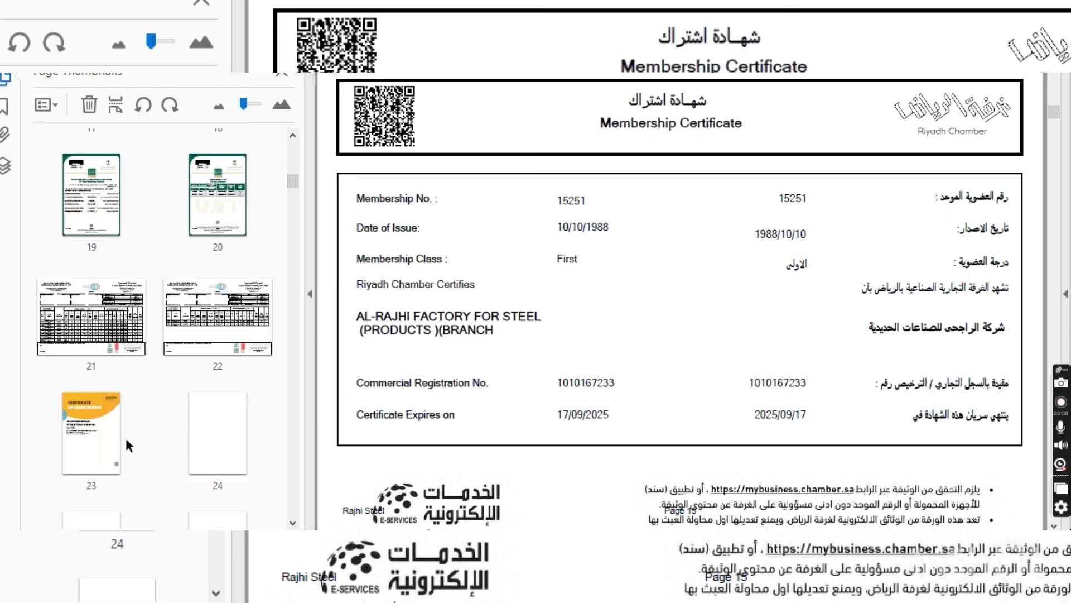
left_click(89, 344)
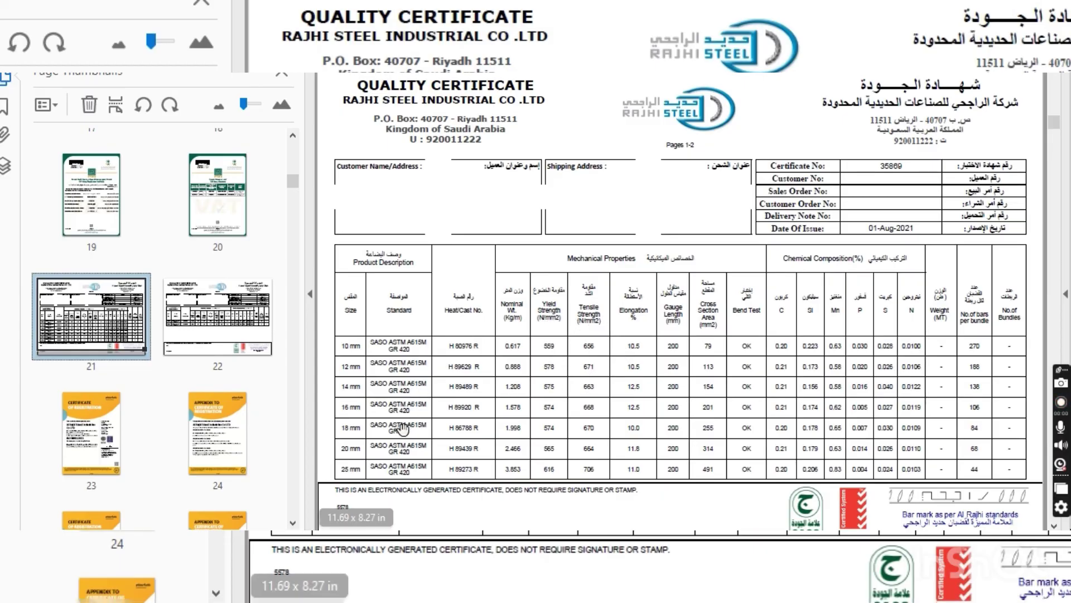
left_click(221, 323)
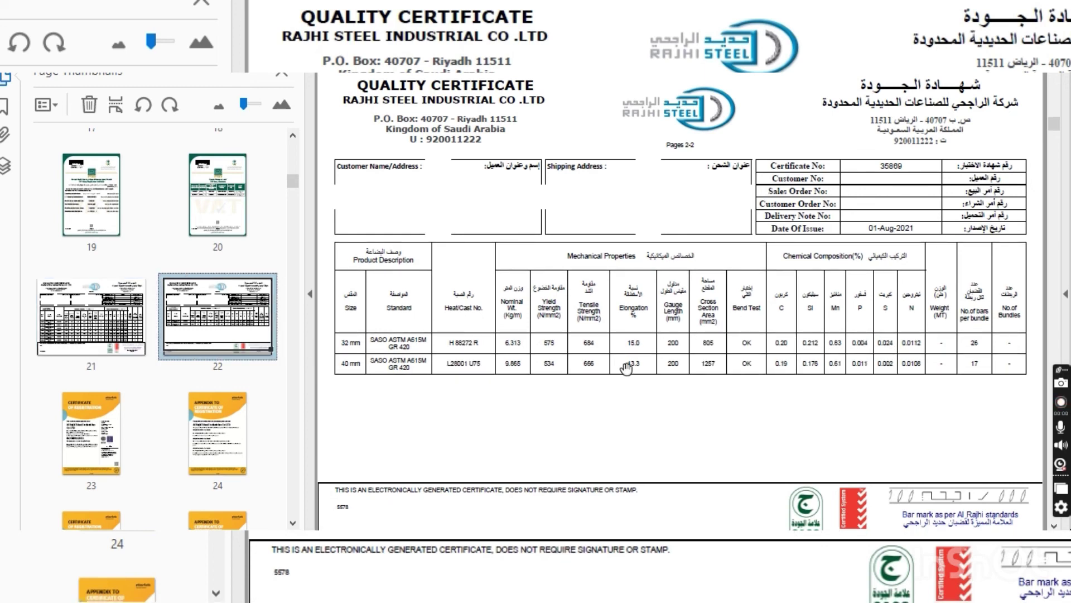
View the Intertek ISO 9001:2015 certificate of registration on page 23 of the submittal PDF
left_click(96, 428)
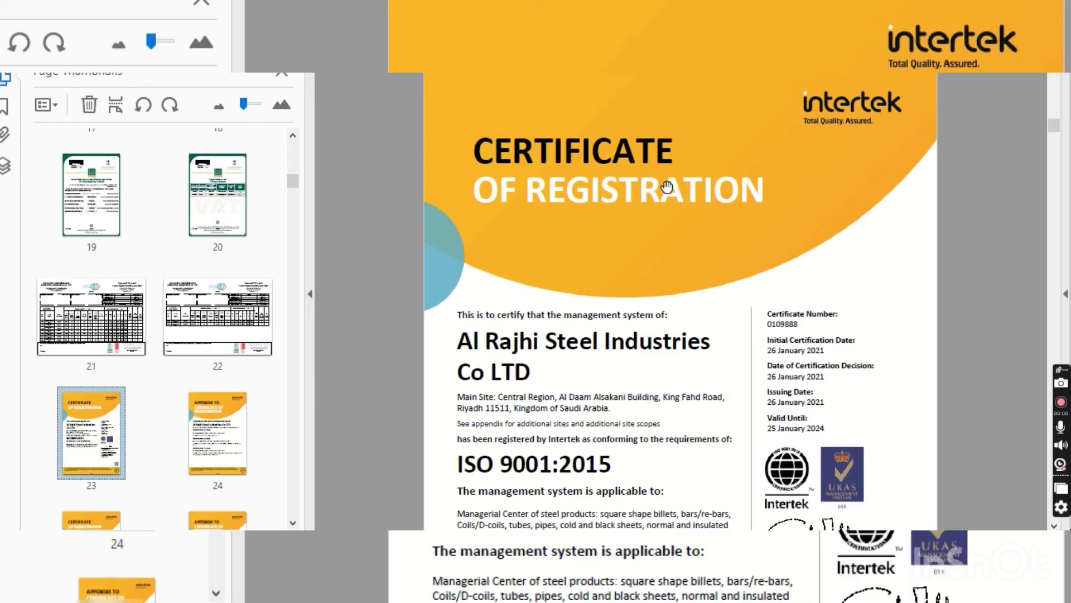
mouse_move(560, 600)
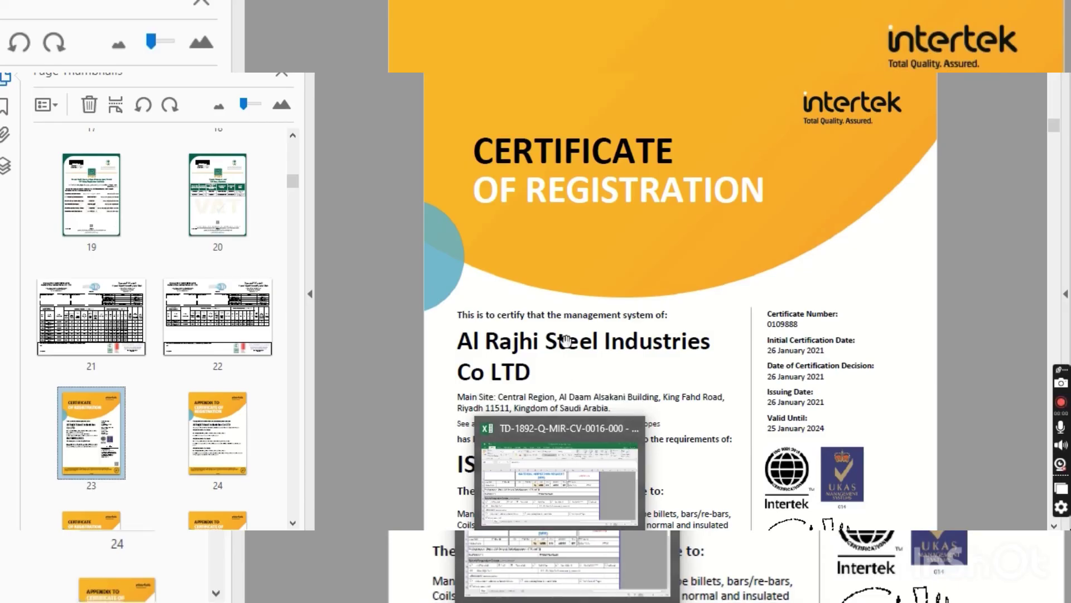
Return to the technical submittal form on page 1 of the PDF and switch to the Material Inspection Request workbook in Excel
scroll(35, 266, "up", 10)
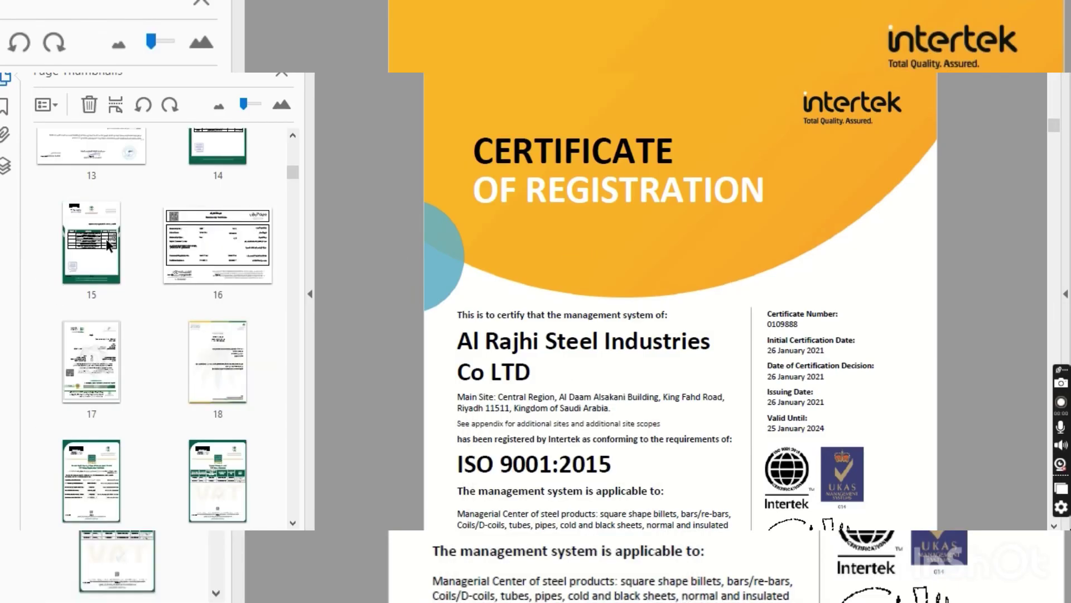
scroll(265, 251, "up", 5)
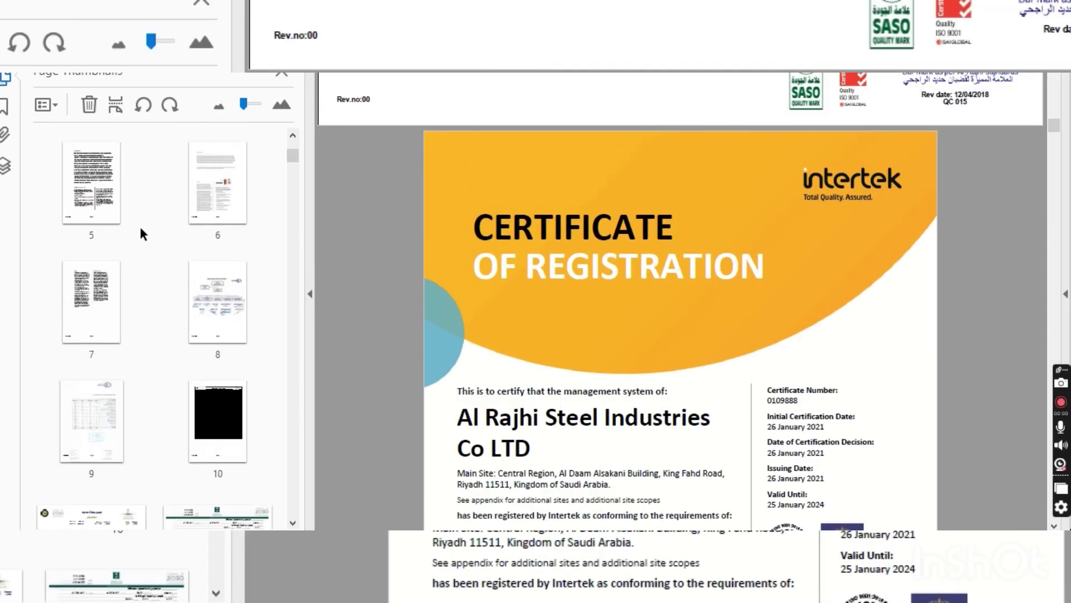
left_click(89, 197)
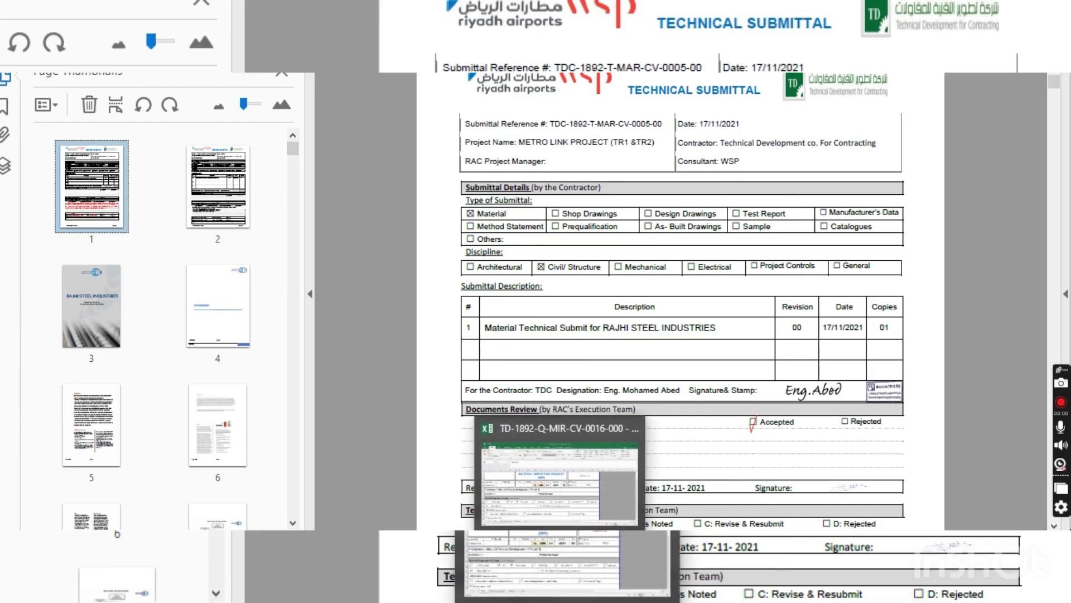
left_click(478, 461)
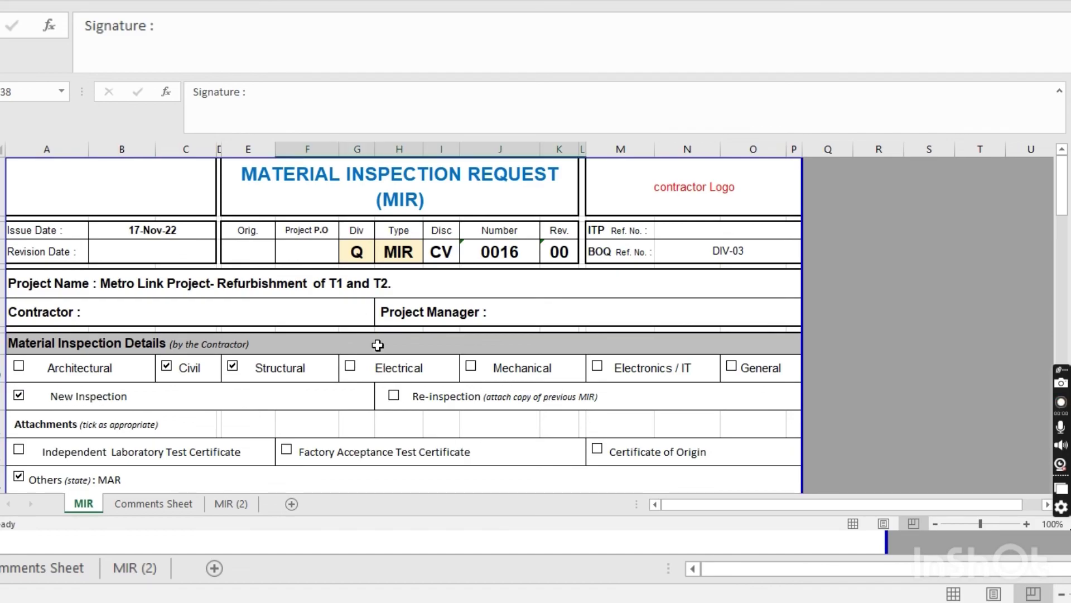